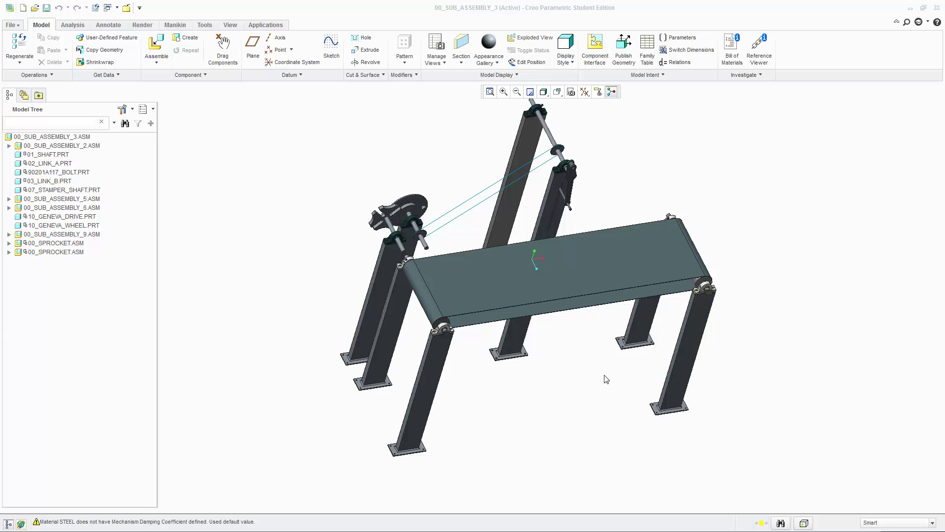
# - Orbit the assembly down to a side-on angle and pan it left and down
pyautogui.moveTo(606, 379)
pyautogui.mouseDown(button='middle')
pyautogui.moveTo(586, 358)
pyautogui.moveTo(596, 373)
pyautogui.mouseUp(button='middle')
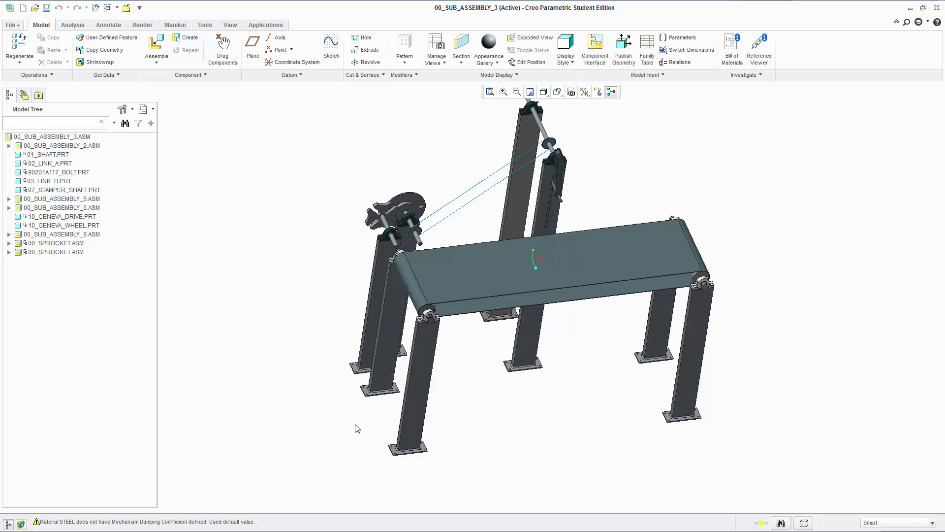
pyautogui.moveTo(488, 485); pyautogui.dragTo(498, 443, button='middle')
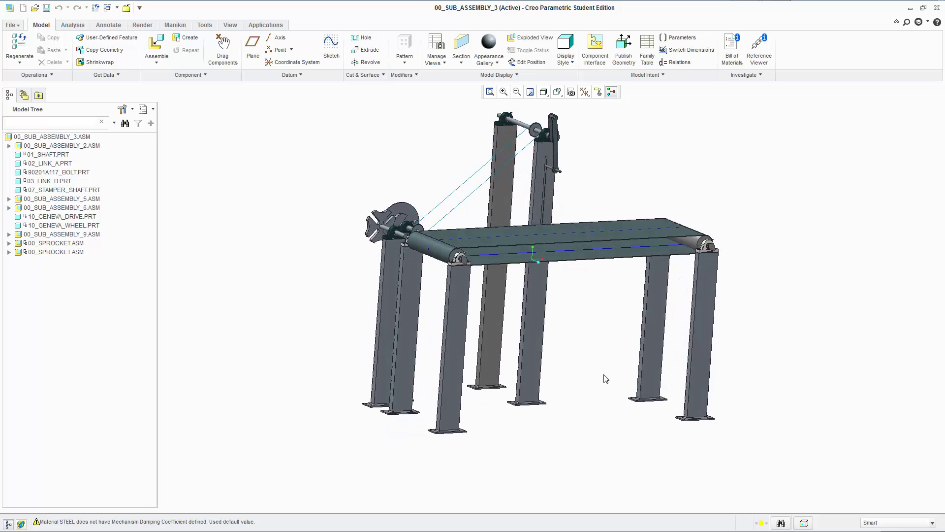
pyautogui.keyDown('shift'); pyautogui.moveTo(605, 379); pyautogui.dragTo(563, 390, button='middle'); pyautogui.keyUp('shift')
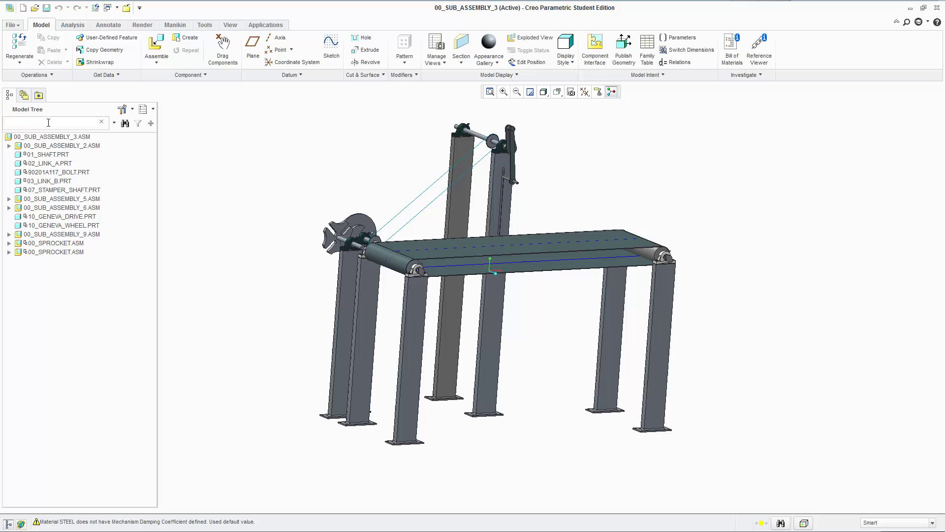
pyautogui.click(23, 8)
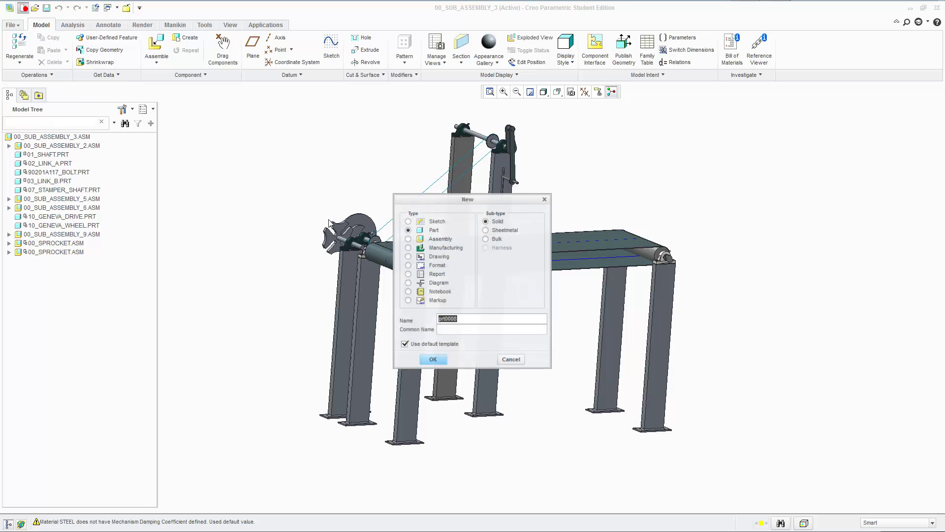
pyautogui.click(436, 238)
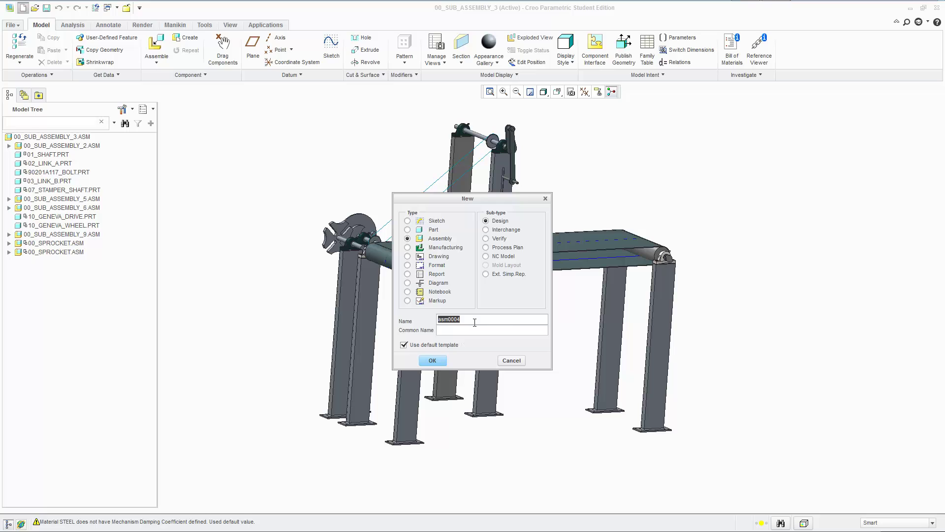
pyautogui.click(511, 360)
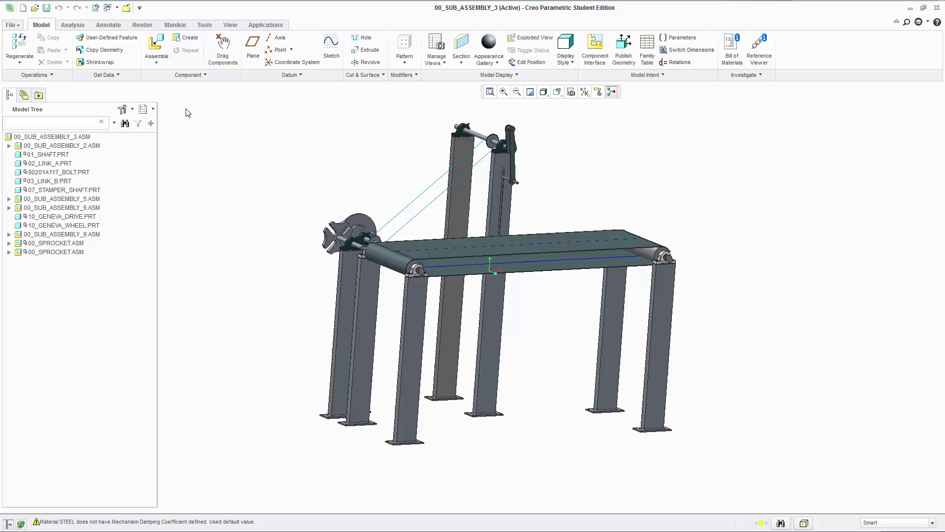
# - Orbit the model toward a frontal view, settling on a three-quarter view from above
pyautogui.moveTo(616, 173)
pyautogui.mouseDown(button='middle')
pyautogui.moveTo(590, 168)
pyautogui.moveTo(603, 194)
pyautogui.mouseUp(button='middle')
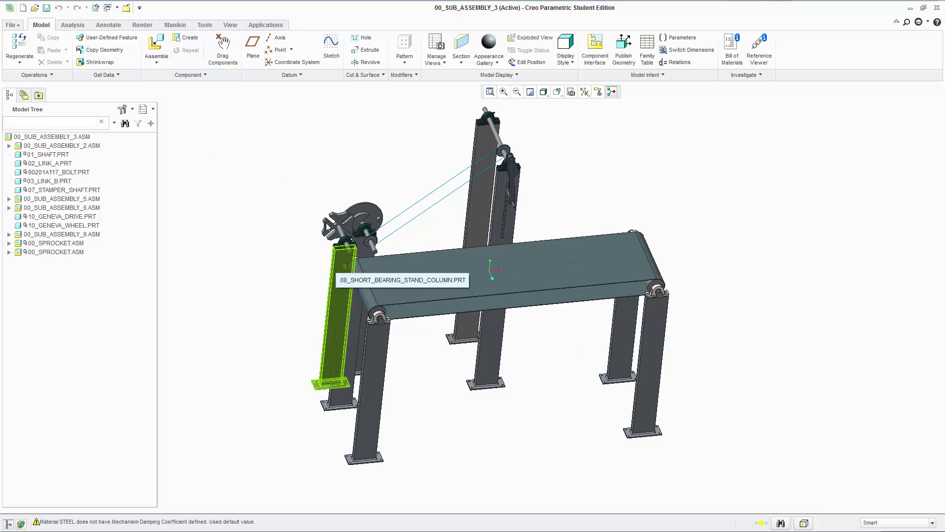
pyautogui.click(156, 47)
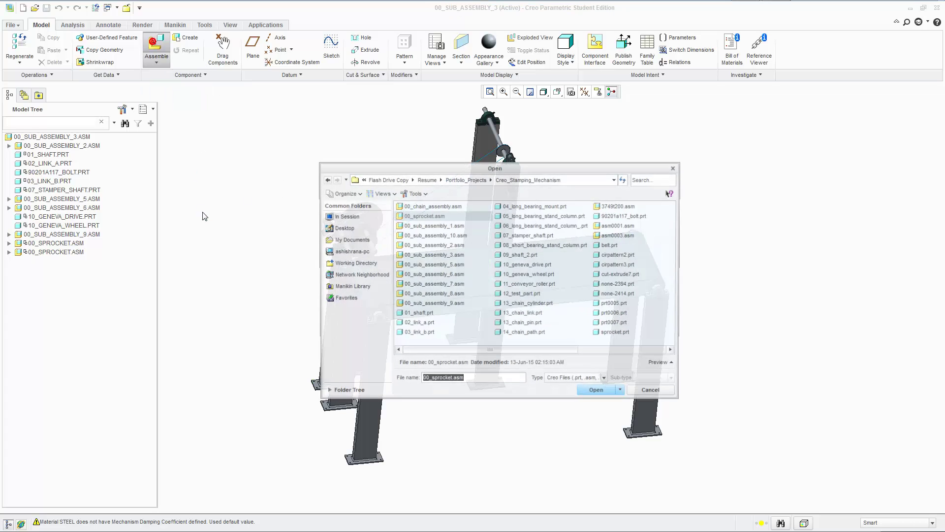
pyautogui.click(551, 226)
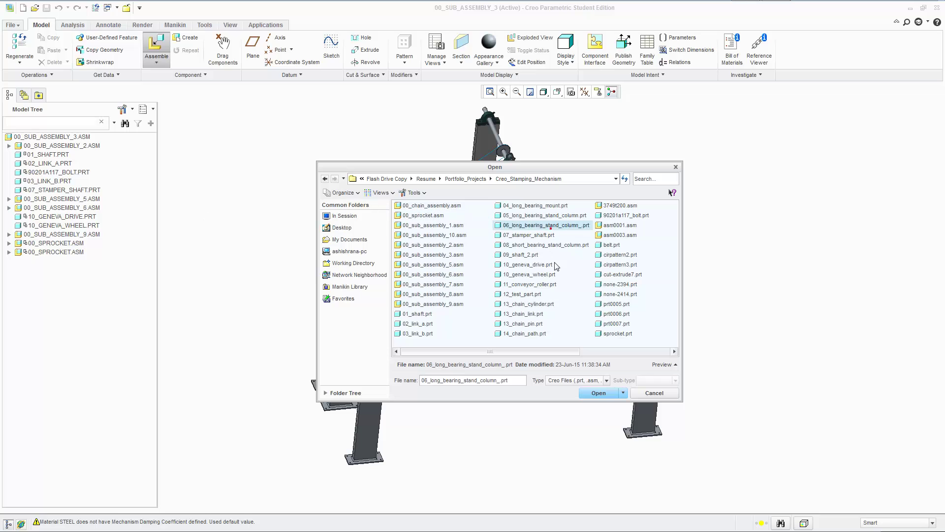
pyautogui.click(556, 304)
pyautogui.click(663, 364)
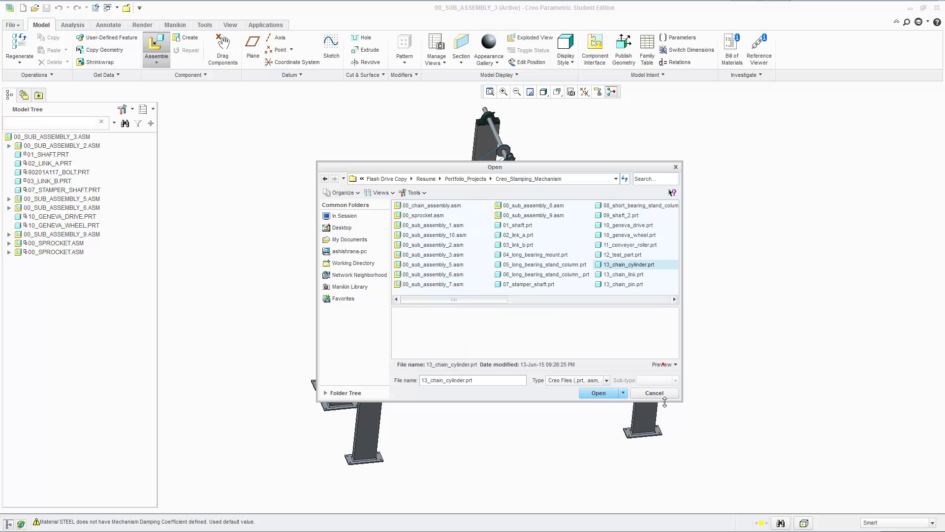
pyautogui.moveTo(681, 402); pyautogui.dragTo(727, 465)
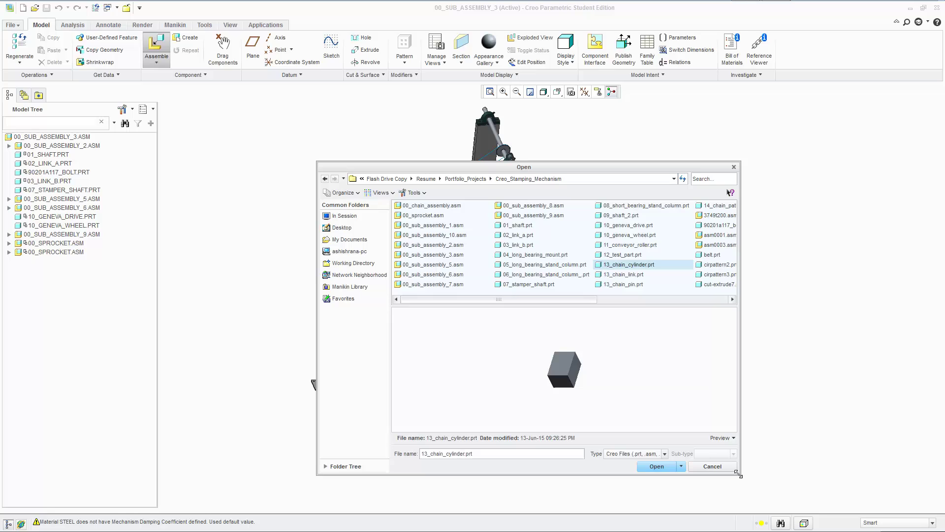
pyautogui.scroll(3, 599, 363)
pyautogui.scroll(-3, 591, 357)
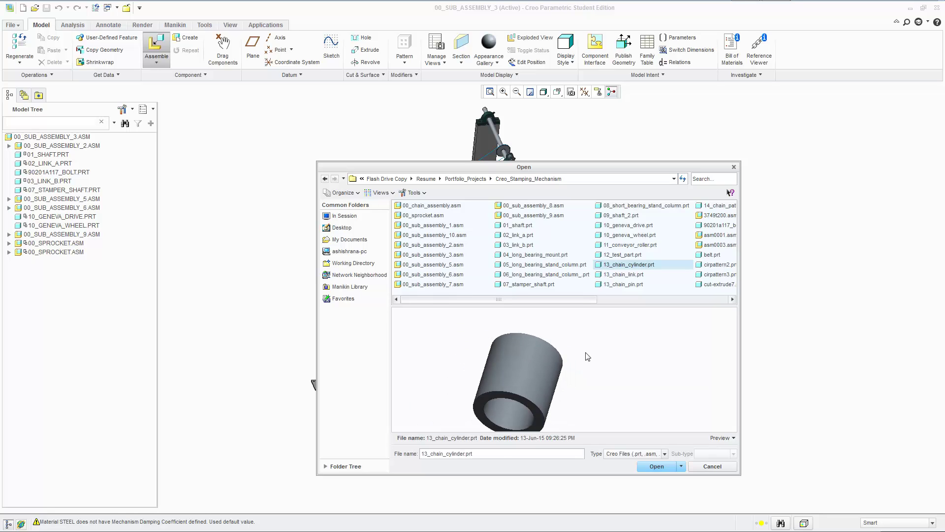
pyautogui.click(557, 265)
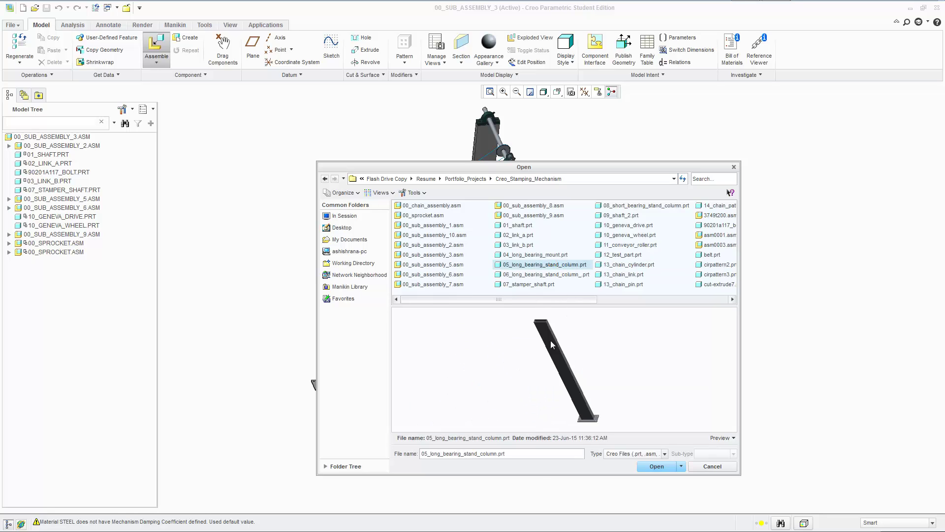
pyautogui.click(518, 245)
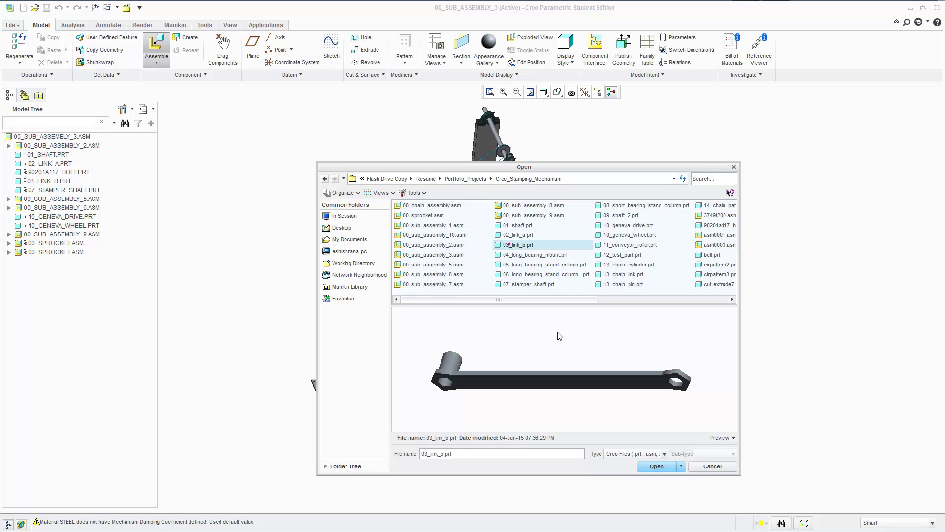
pyautogui.click(715, 467)
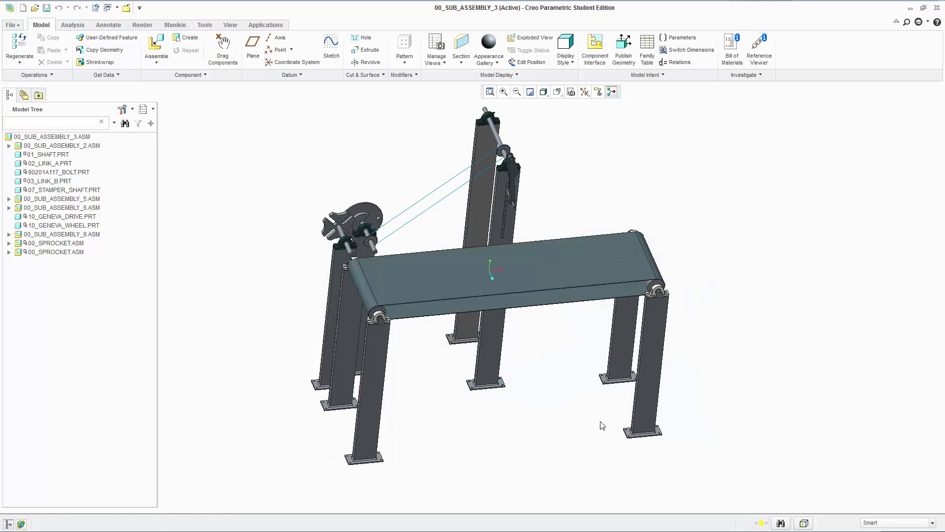
# - Highlight 00_SUB_ASSEMBLY_6, both 00_SPROCKET assemblies, the whole assembly and 90201A117_BOLT in the tree
pyautogui.click(53, 208)
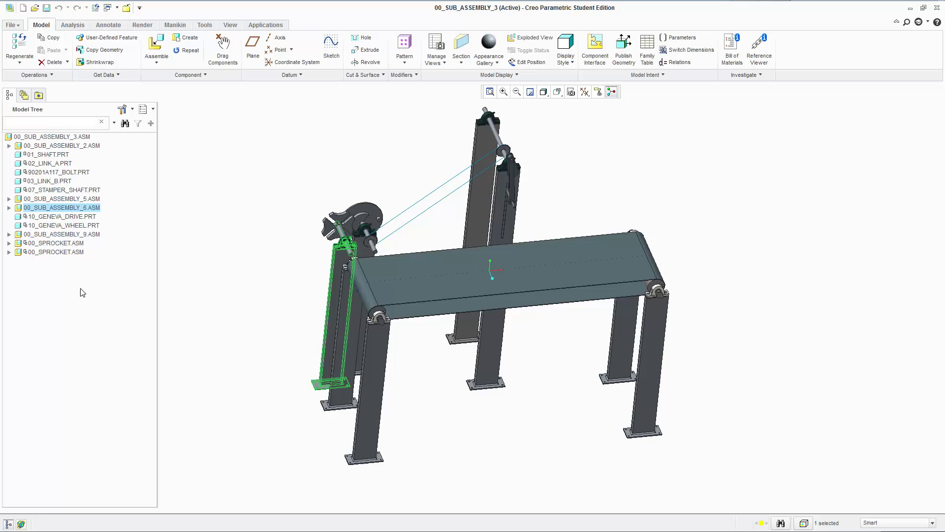
pyautogui.click(72, 252)
pyautogui.click(67, 243)
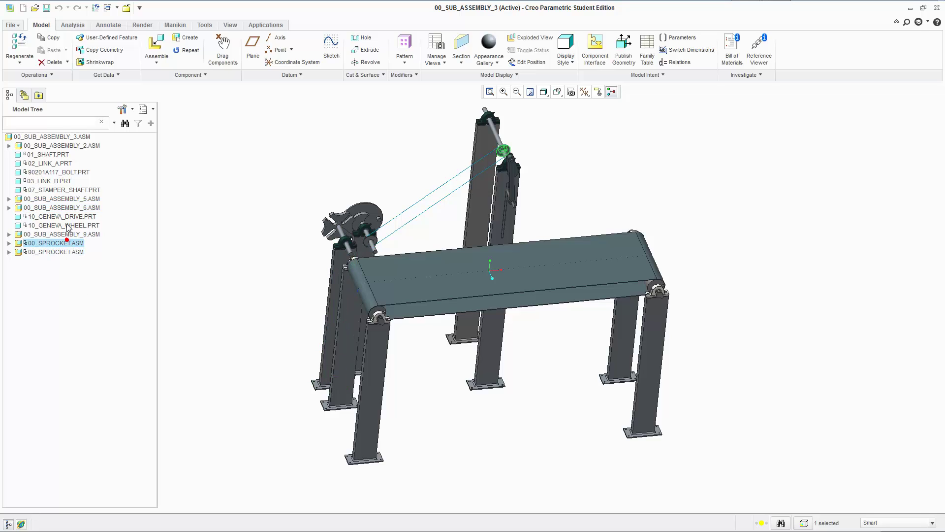
pyautogui.click(46, 136)
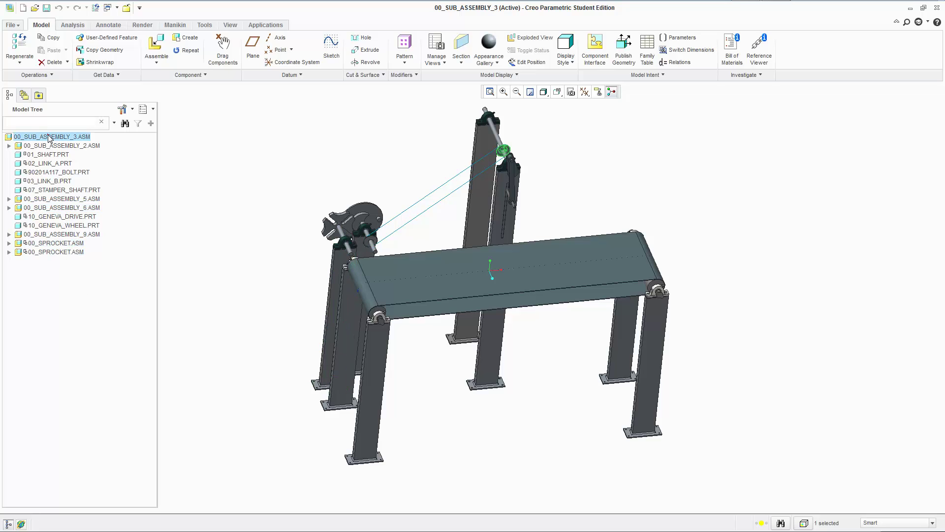
pyautogui.click(71, 172)
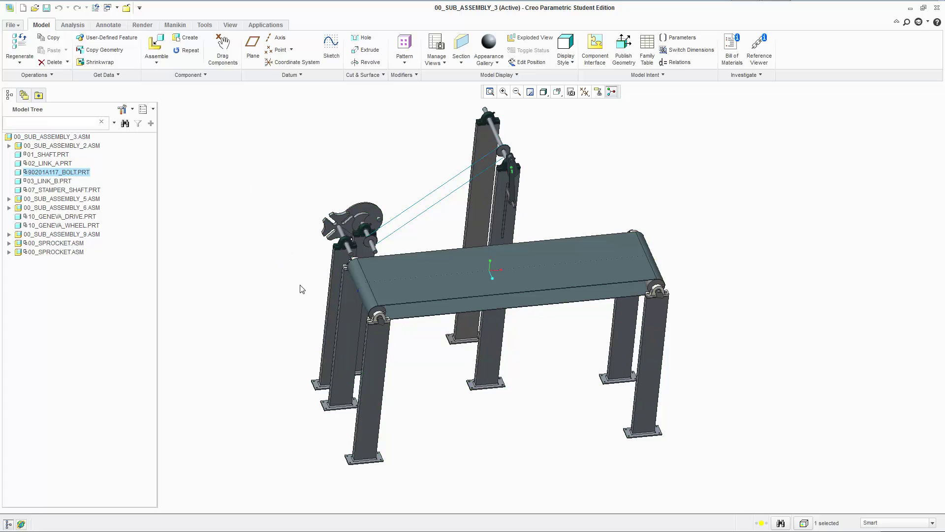
# - Orbit and zoom around the belt, then highlight the first sprocket and 00_SUB_ASSEMBLY_9
pyautogui.click(529, 412)
pyautogui.moveTo(530, 412); pyautogui.dragTo(560, 362, button='middle')
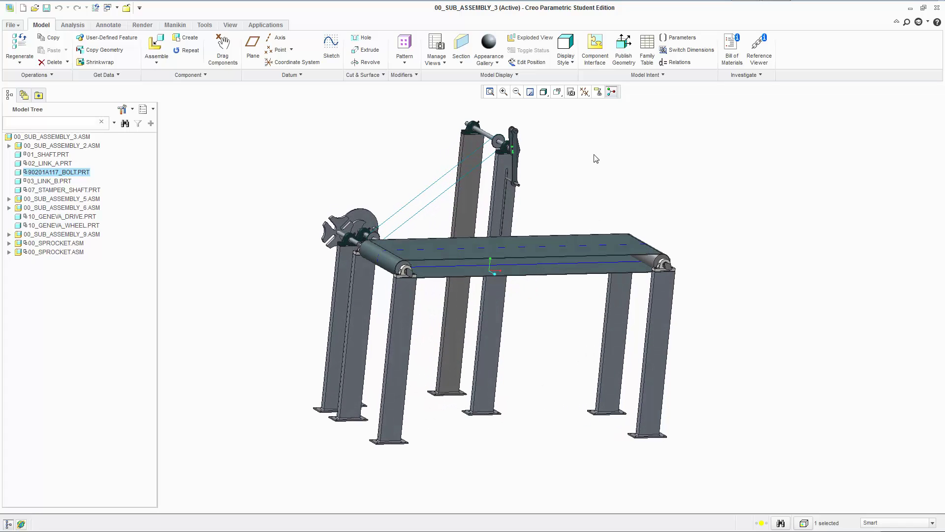
pyautogui.moveTo(596, 158); pyautogui.dragTo(593, 175, button='middle')
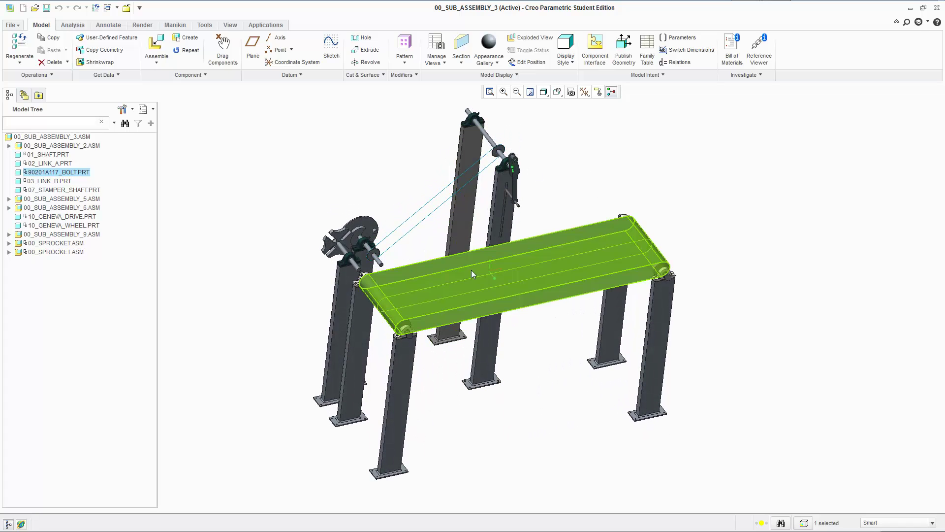
pyautogui.moveTo(465, 433); pyautogui.dragTo(467, 414, button='middle')
pyautogui.scroll(-8, 419, 302)
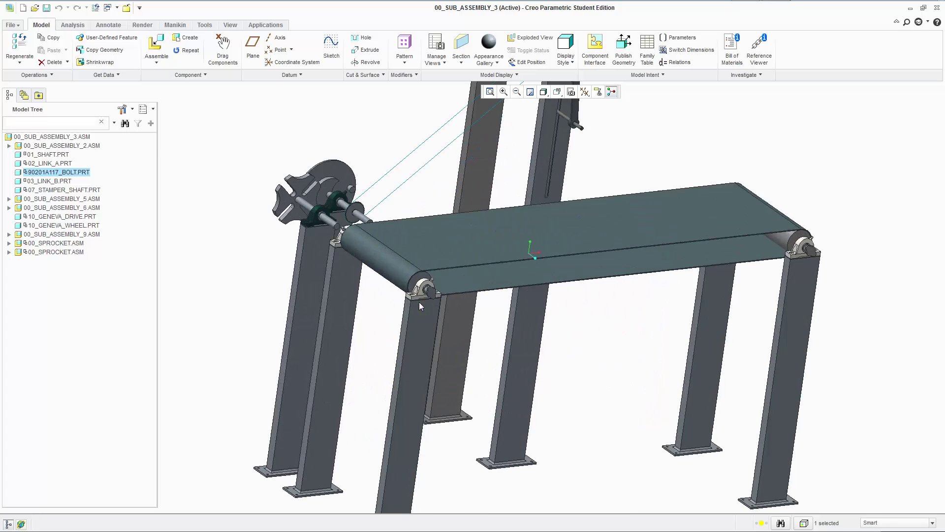
pyautogui.scroll(2, 414, 296)
pyautogui.scroll(8, 414, 296)
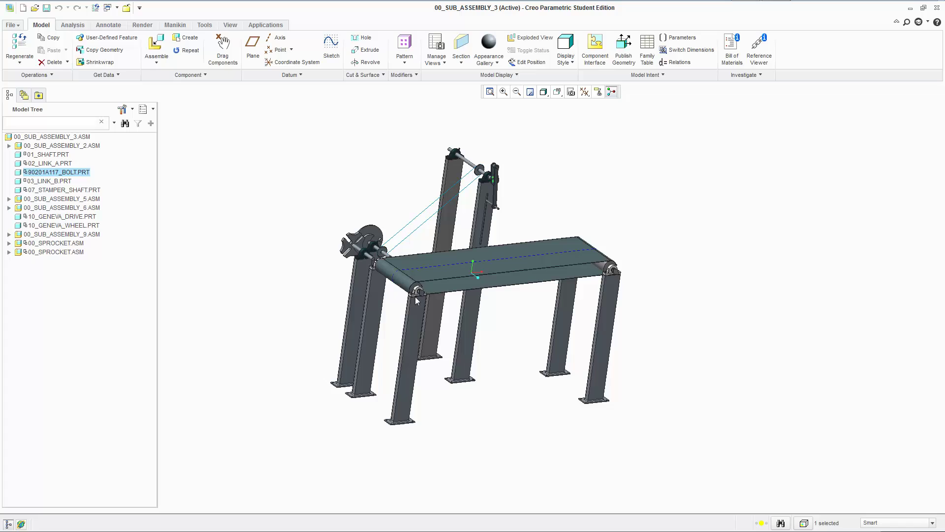
pyautogui.scroll(-4, 412, 301)
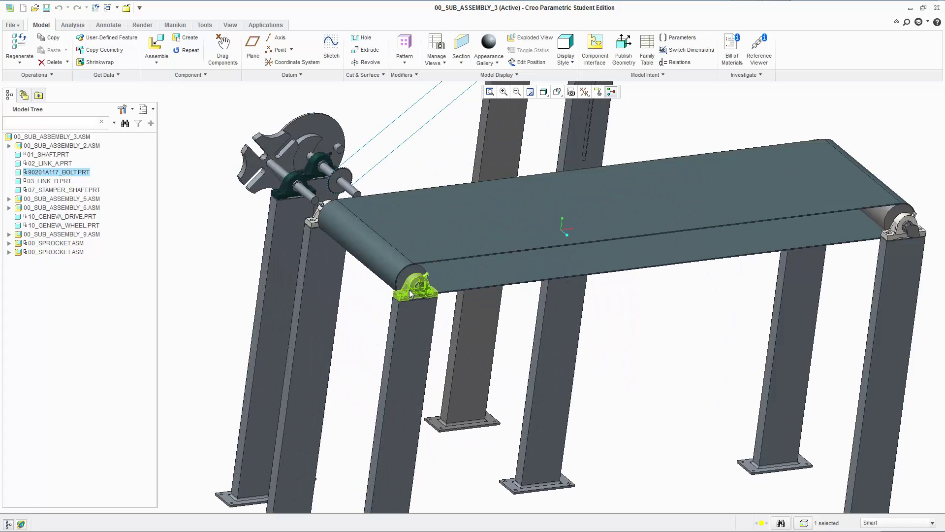
pyautogui.click(73, 243)
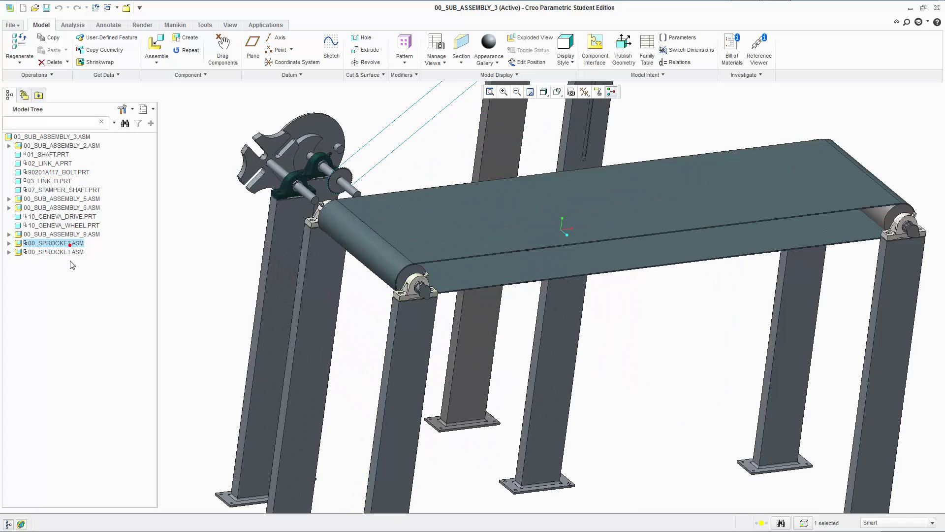
pyautogui.click(79, 235)
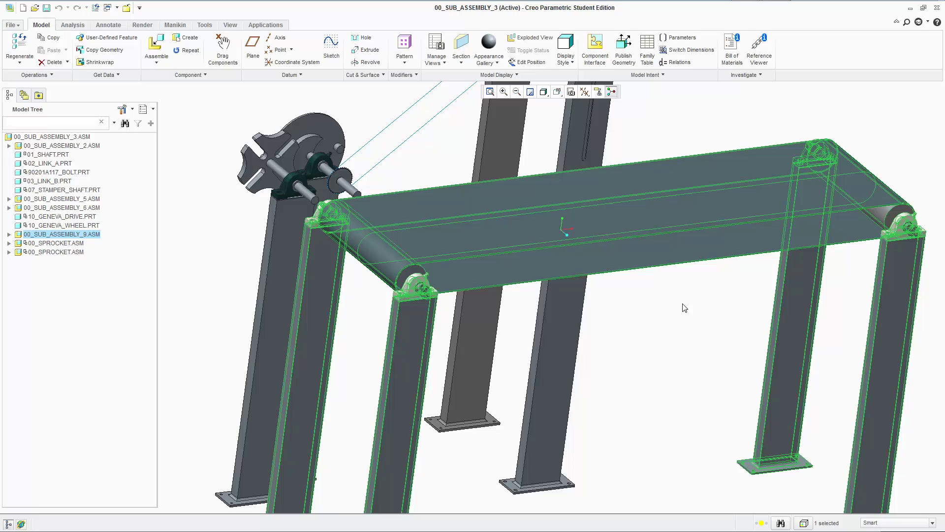
# - Expand 00_SUB_ASSEMBLY_9 and highlight both 00_SUB_ASSEMBLY_8 units and their two 00_SUB_ASSEMBLY_7 legs
pyautogui.click(9, 234)
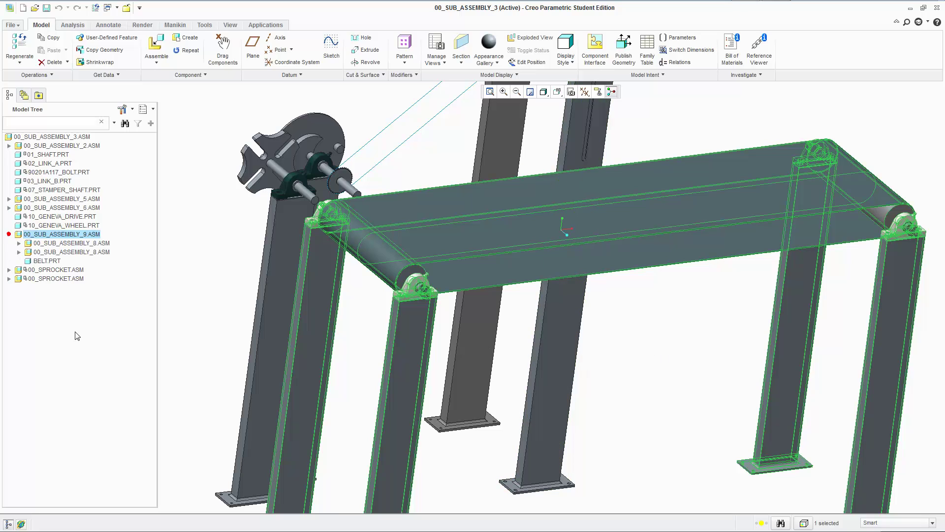
pyautogui.click(85, 244)
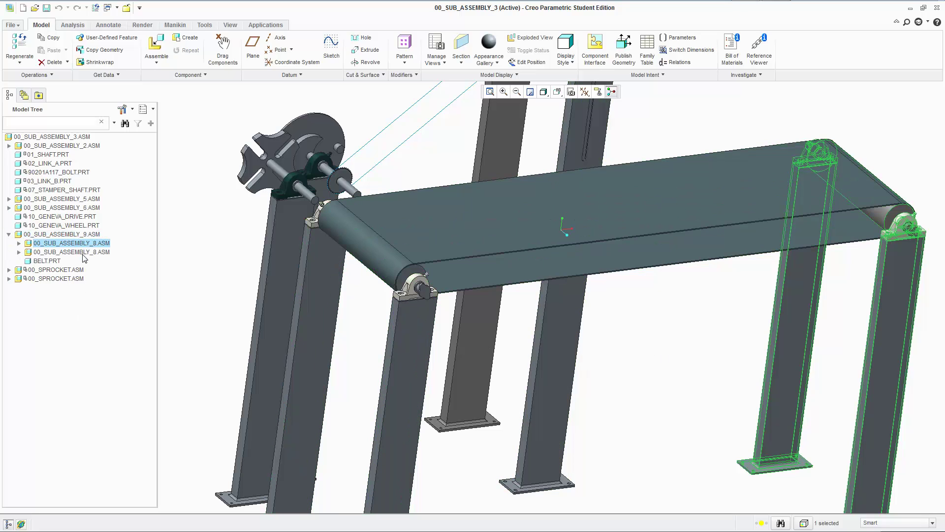
pyautogui.click(84, 252)
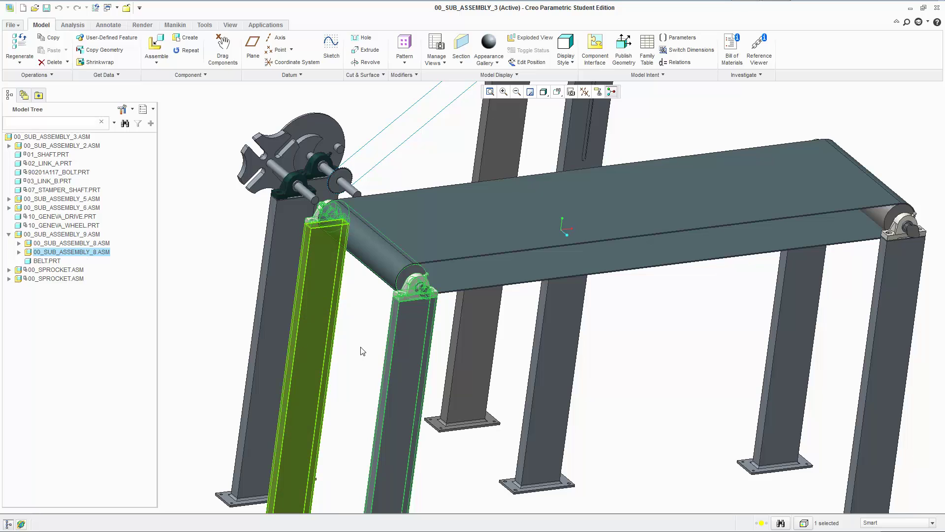
pyautogui.click(18, 252)
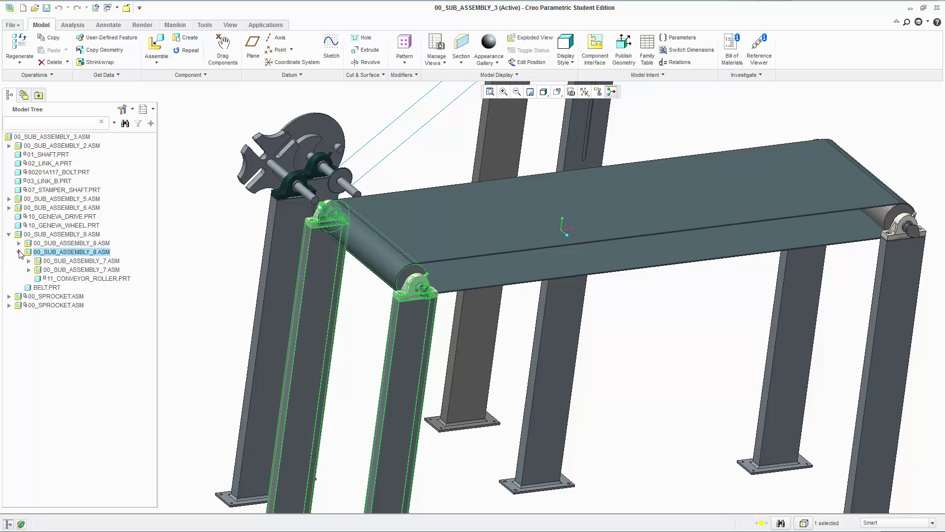
pyautogui.click(67, 261)
pyautogui.click(70, 270)
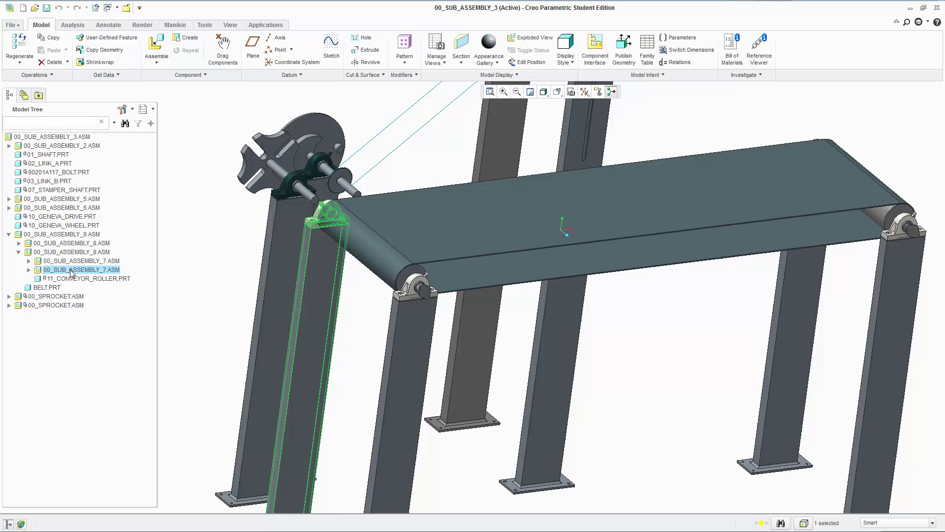
pyautogui.click(19, 252)
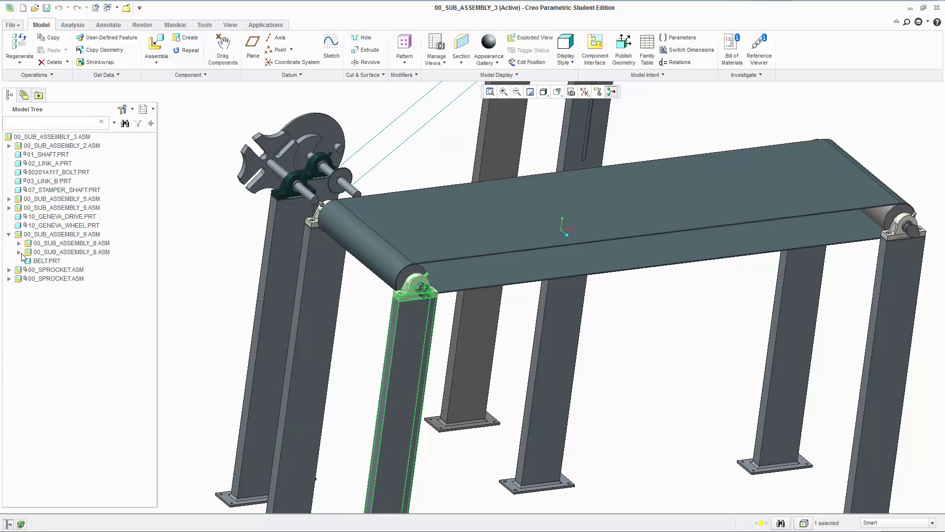
pyautogui.moveTo(326, 324); pyautogui.dragTo(276, 320, button='middle')
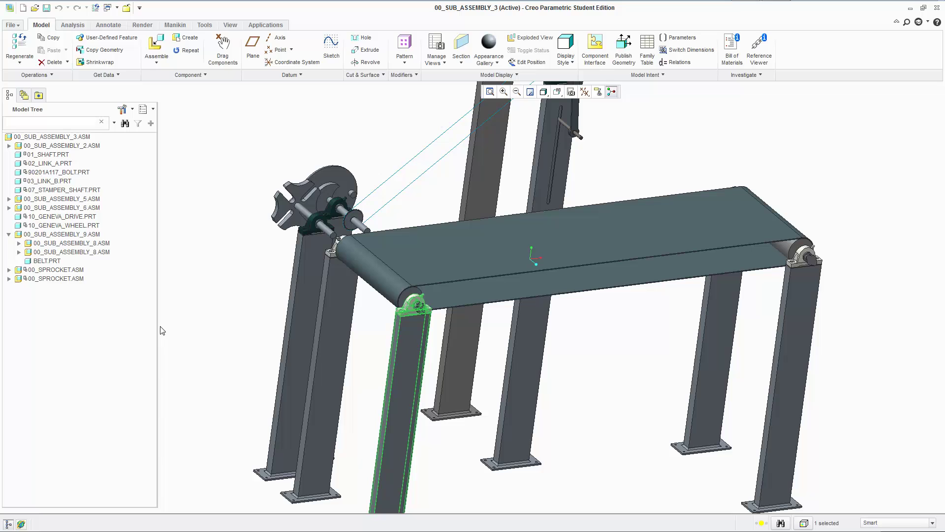
# - Collapse 00_SUB_ASSEMBLY_9, then orbit around the shaft and conveyor, zoom, and shift the assembly up
pyautogui.click(9, 234)
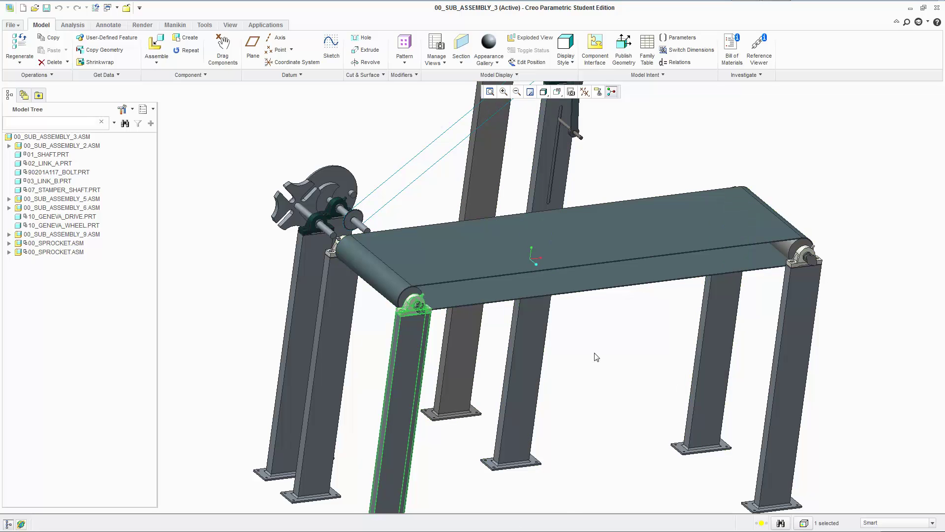
pyautogui.moveTo(269, 303); pyautogui.dragTo(348, 263, button='middle')
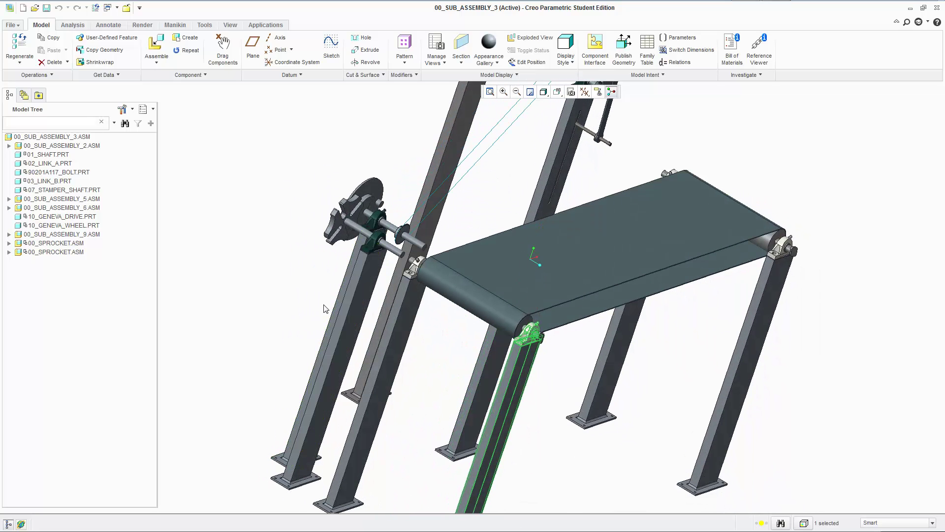
pyautogui.moveTo(515, 158); pyautogui.dragTo(484, 101, button='middle')
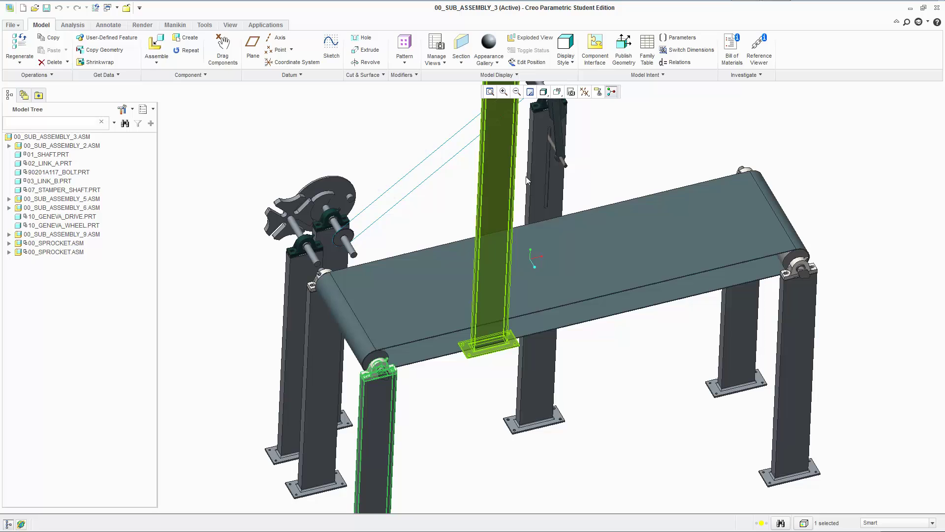
pyautogui.moveTo(610, 146); pyautogui.dragTo(618, 147, button='middle')
pyautogui.scroll(5, 571, 156)
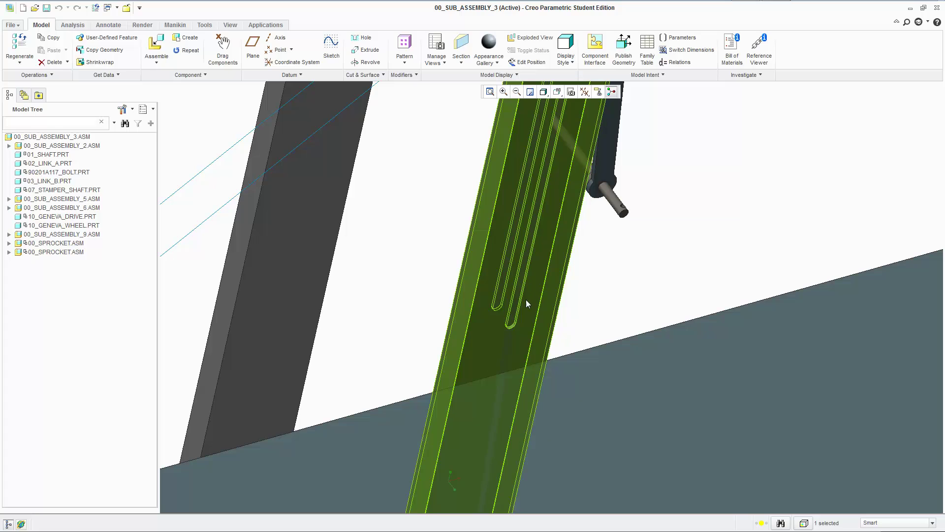
pyautogui.scroll(-5, 528, 276)
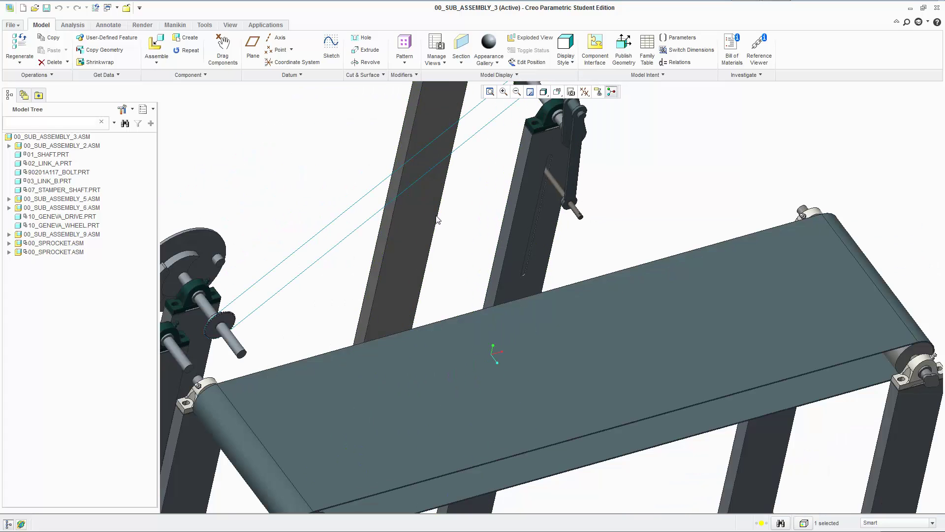
pyautogui.scroll(-4, 414, 224)
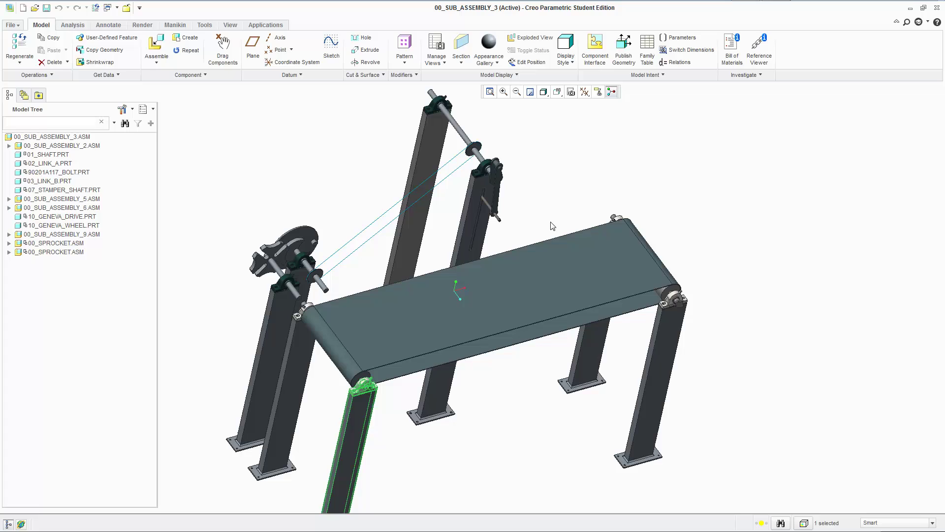
pyautogui.moveTo(579, 471); pyautogui.dragTo(568, 447, button='middle')
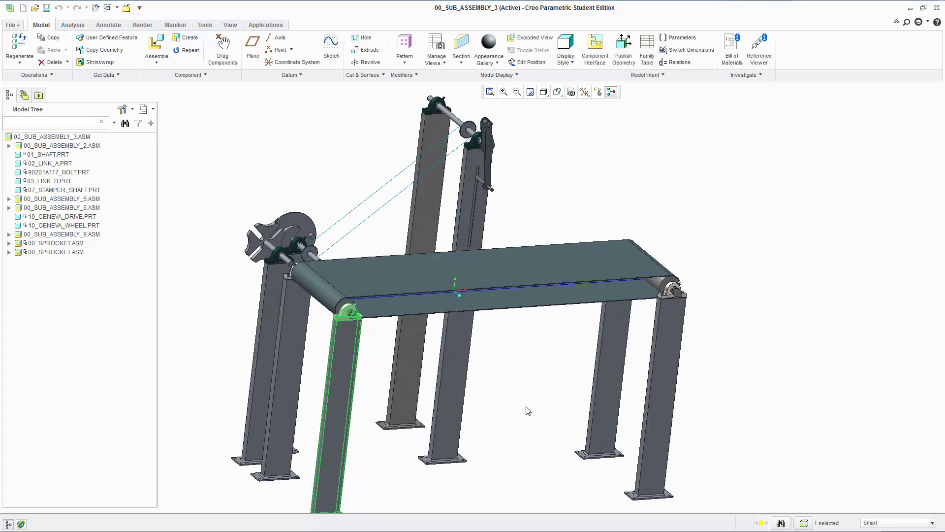
pyautogui.moveTo(525, 411)
pyautogui.mouseDown(button='middle')
pyautogui.moveTo(542, 356)
pyautogui.moveTo(542, 375)
pyautogui.mouseUp(button='middle')
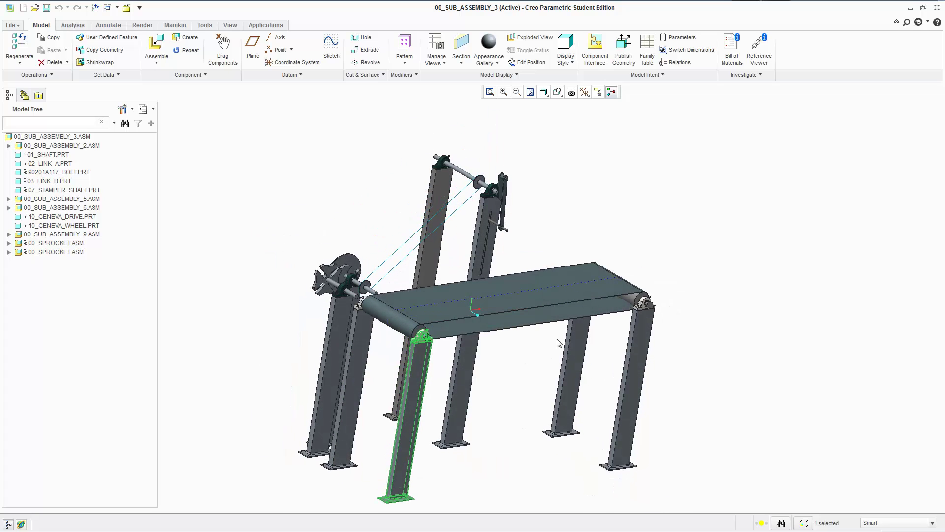
pyautogui.keyDown('shift'); pyautogui.moveTo(544, 420); pyautogui.dragTo(542, 374, button='middle'); pyautogui.keyUp('shift')
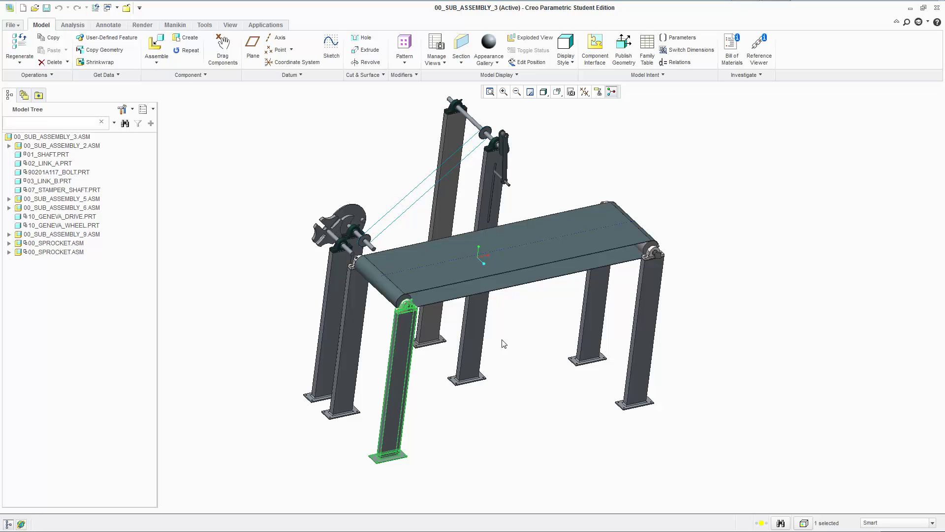
# - Open the File Open dialog and preview 00_sprocket, 00_sub_assembly_2, _5, _7 and 00_chain_assembly
pyautogui.click(34, 7)
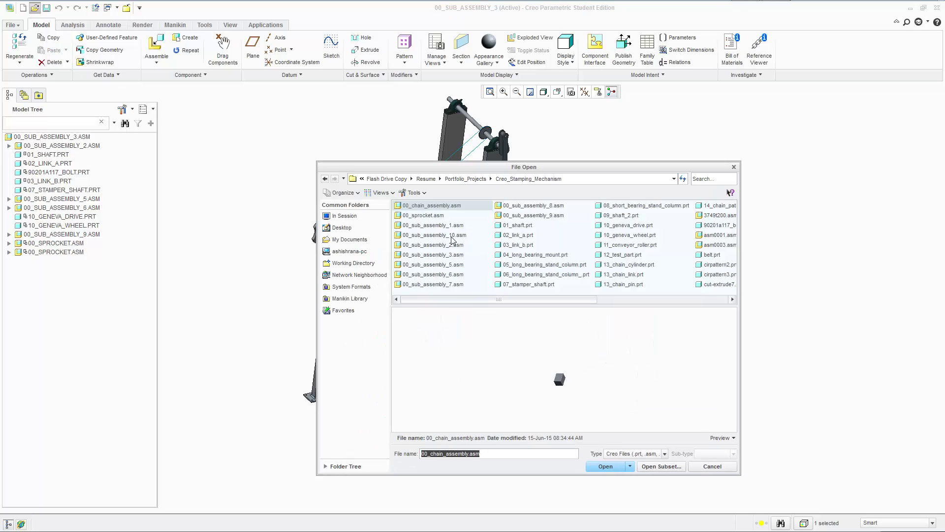
pyautogui.moveTo(513, 300)
pyautogui.mouseDown()
pyautogui.moveTo(561, 303)
pyautogui.moveTo(502, 300)
pyautogui.mouseUp()
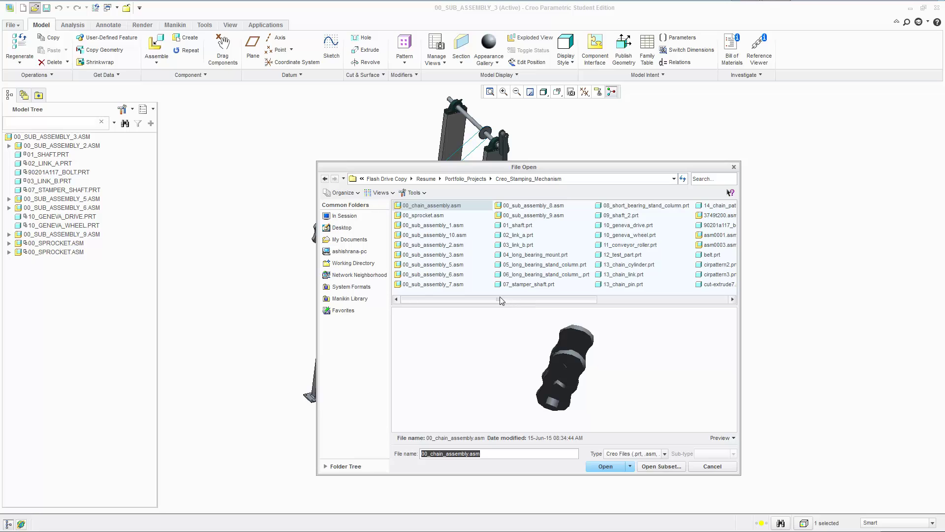
pyautogui.click(430, 215)
pyautogui.click(432, 246)
pyautogui.click(445, 266)
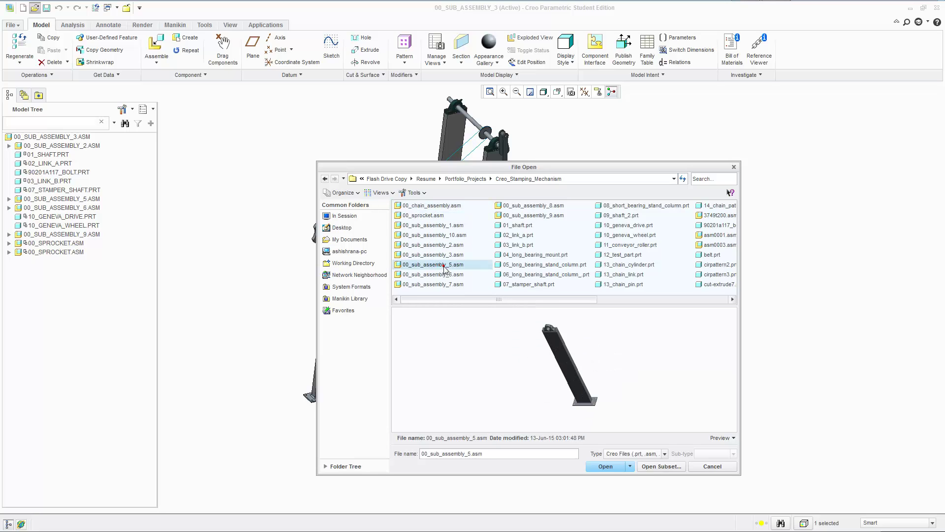
pyautogui.click(445, 285)
pyautogui.click(413, 207)
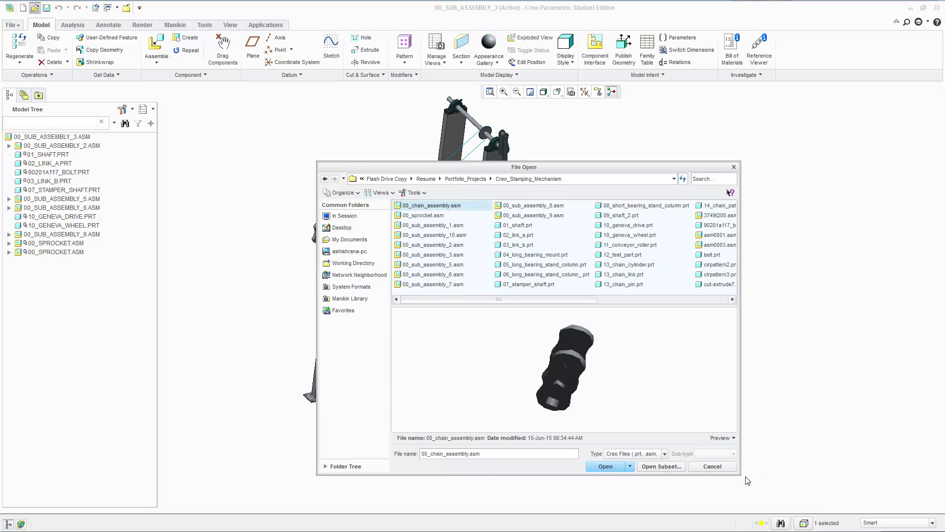
# - Enlarge and reposition the dialog, lowering the splitter to give the file list more room
pyautogui.moveTo(740, 476); pyautogui.dragTo(922, 530)
pyautogui.moveTo(517, 118); pyautogui.dragTo(512, 120)
pyautogui.moveTo(507, 254); pyautogui.dragTo(511, 302)
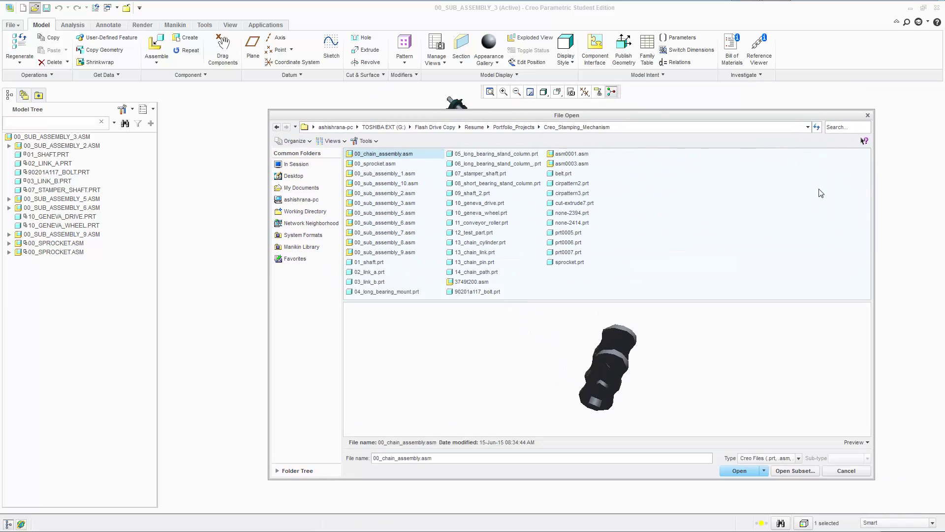
pyautogui.click(338, 142)
pyautogui.click(338, 168)
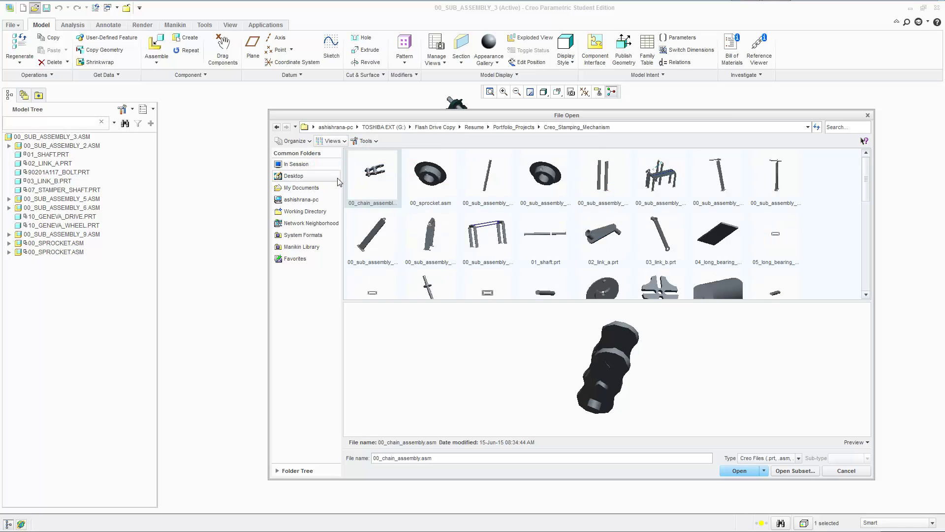
pyautogui.click(338, 142)
pyautogui.click(341, 184)
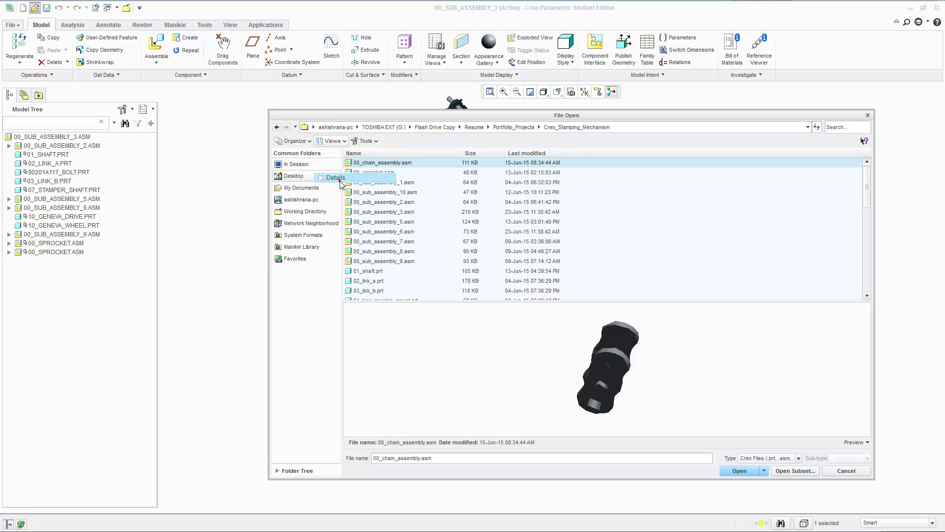
pyautogui.click(339, 142)
pyautogui.click(339, 156)
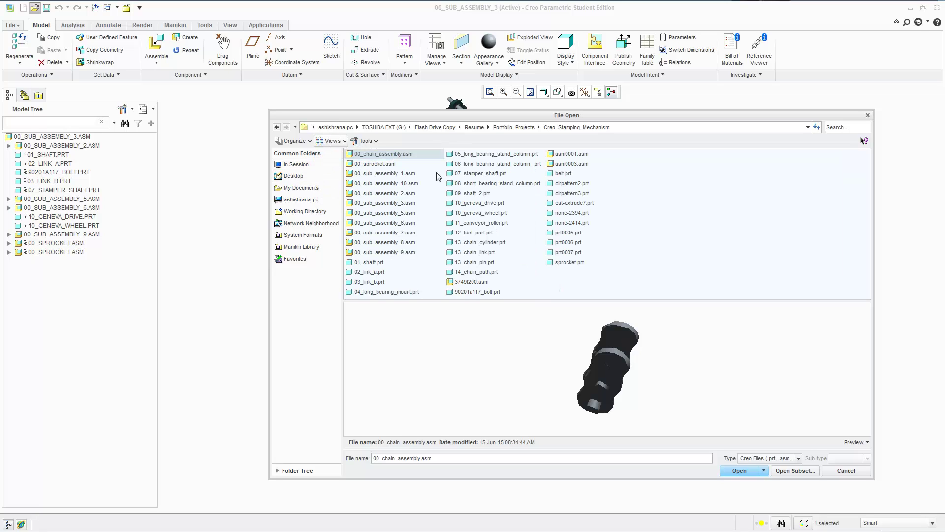
# - Preview 01_shaft through 05_long_bearing_stand_column, then 10_geneva_wheel and 10_geneva_drive
pyautogui.click(376, 263)
pyautogui.click(379, 272)
pyautogui.click(379, 282)
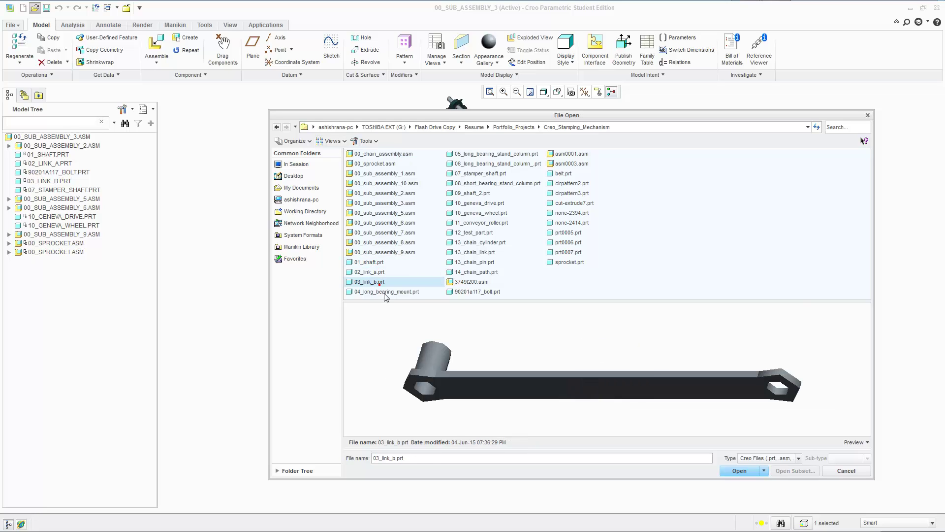
pyautogui.click(384, 292)
pyautogui.click(472, 155)
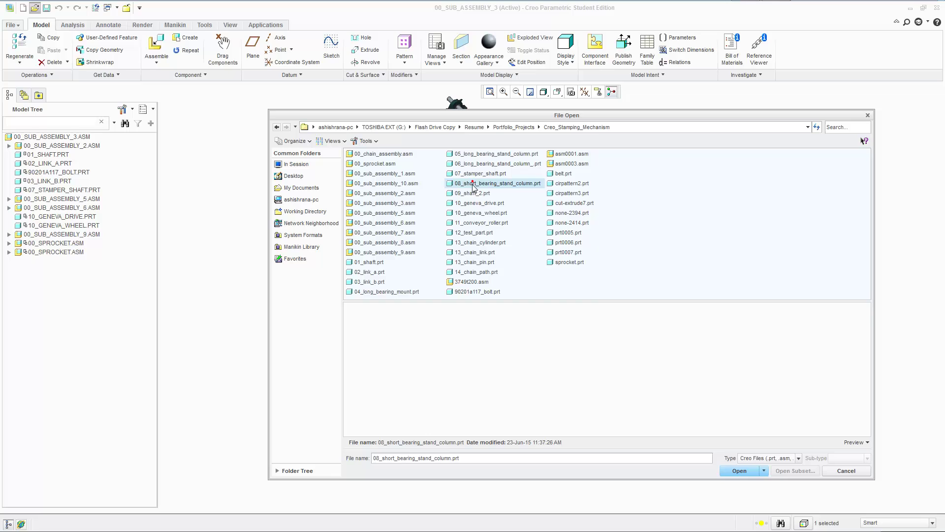
pyautogui.click(481, 213)
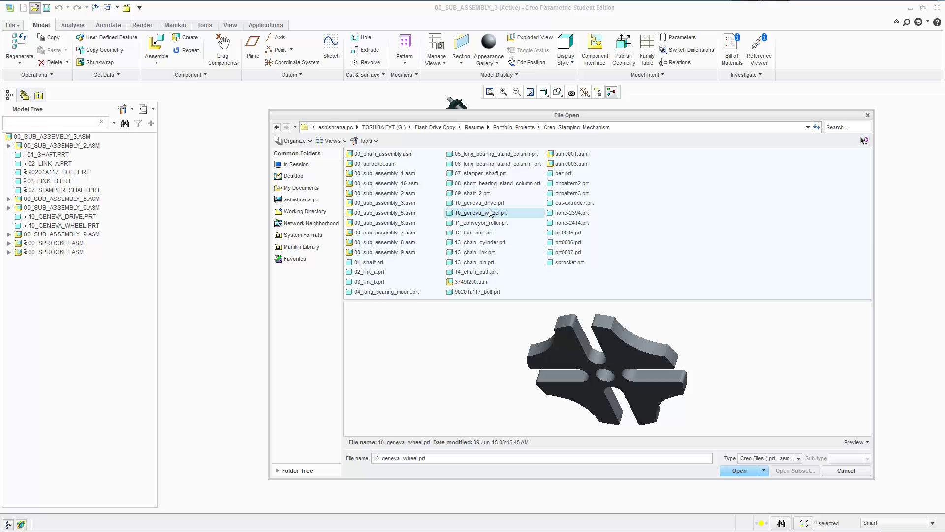
pyautogui.click(490, 204)
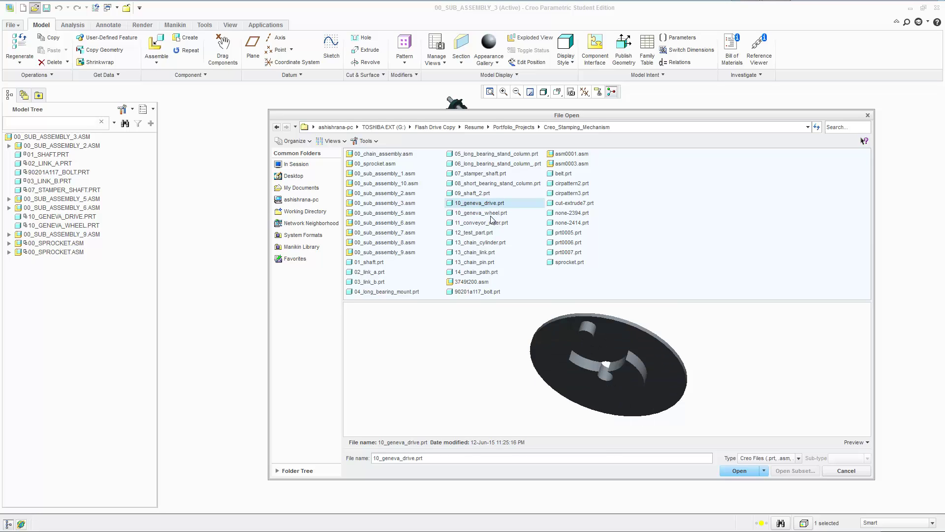
pyautogui.click(491, 214)
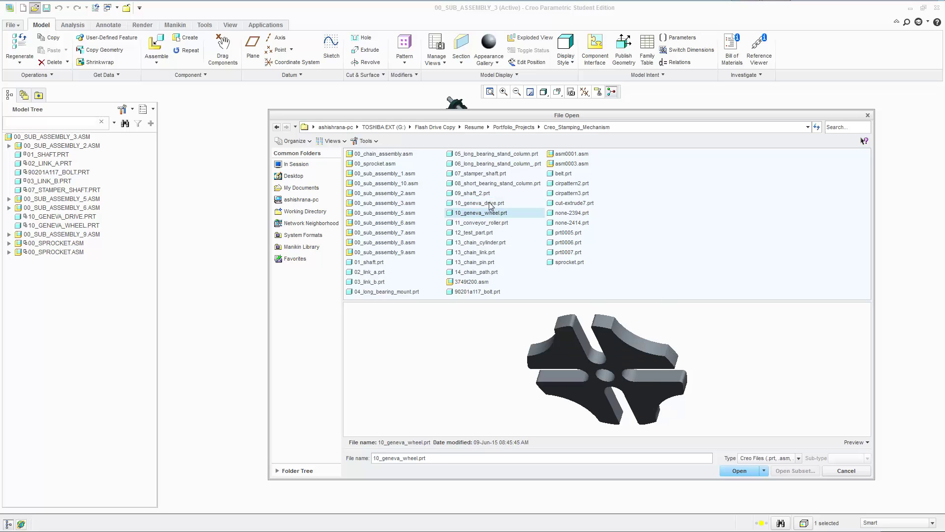
pyautogui.click(490, 204)
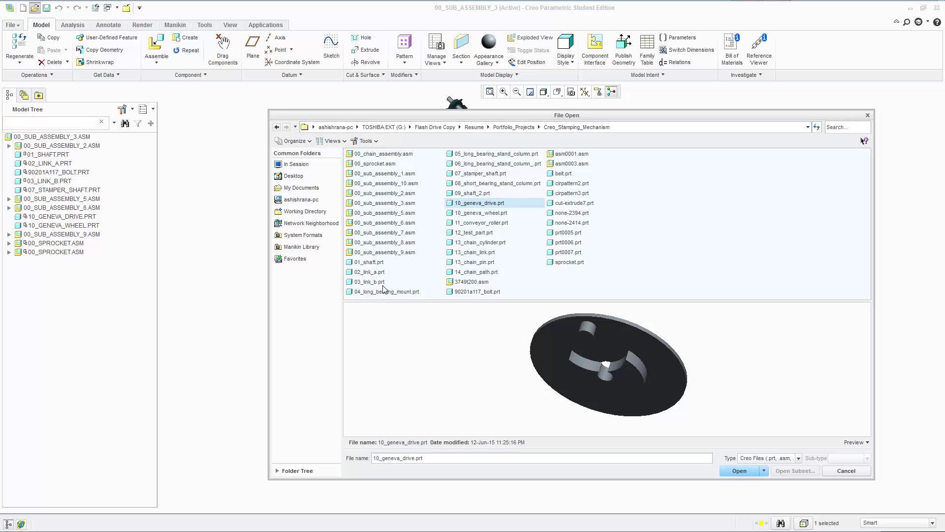
# - Preview 00_chain_assembly and 00_sub_assembly_9, then alternate between the Geneva drive and wheel
pyautogui.click(383, 154)
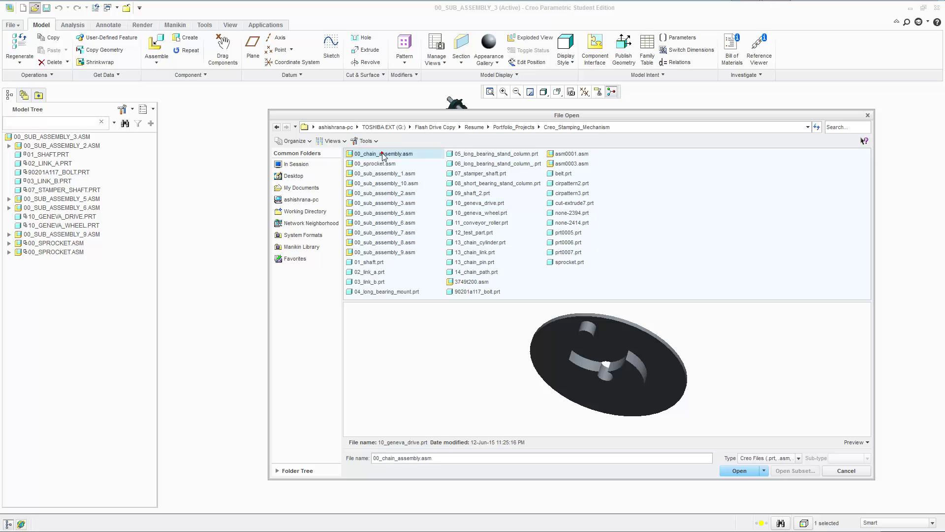
pyautogui.click(385, 252)
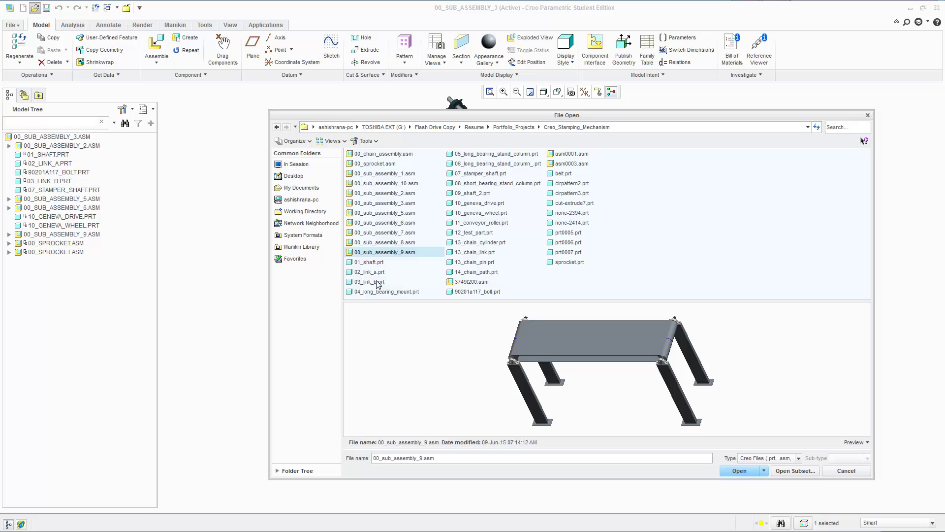
pyautogui.click(483, 203)
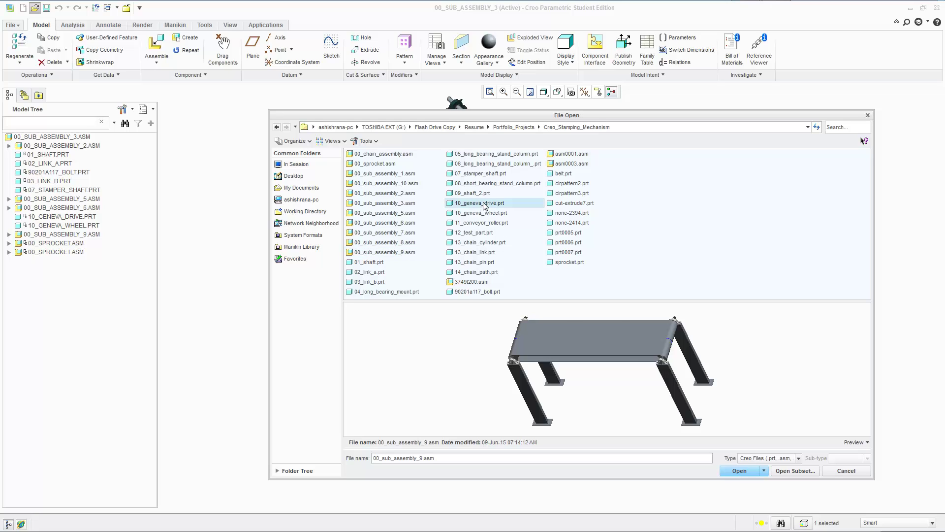
pyautogui.click(483, 213)
pyautogui.click(486, 202)
pyautogui.click(486, 212)
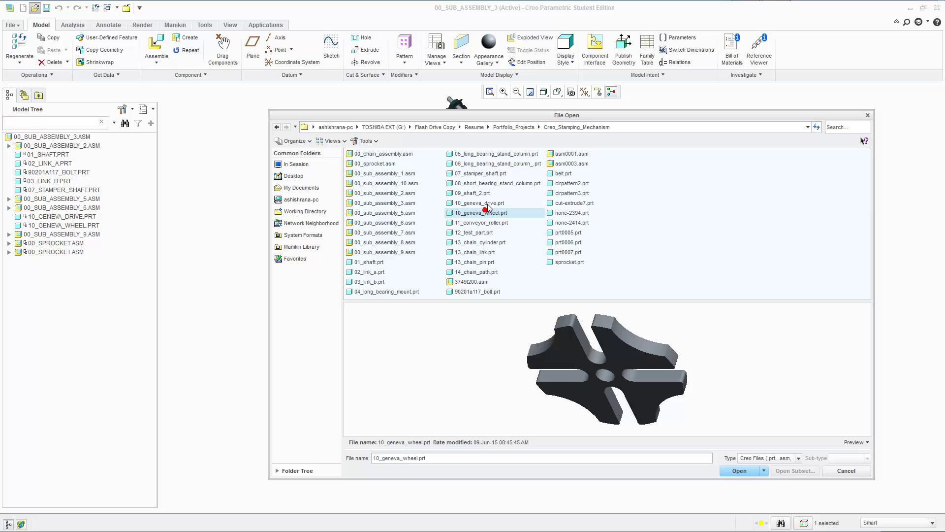
pyautogui.click(485, 203)
pyautogui.click(485, 213)
# - Preview 90201a117_bolt, cirpattern3, prt0006, sprocket, cut-extrude7 and asm0003, ending on 90201a117_bolt
pyautogui.click(490, 292)
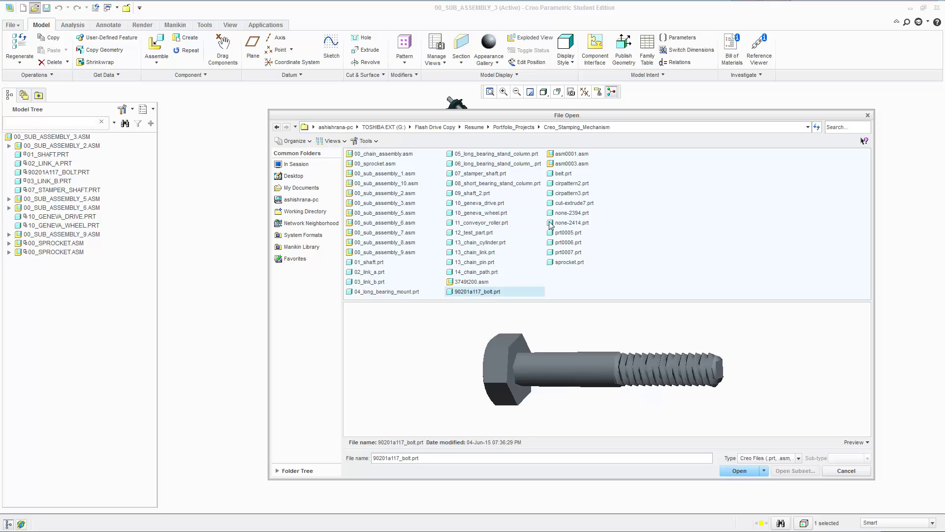
pyautogui.click(566, 195)
pyautogui.click(570, 243)
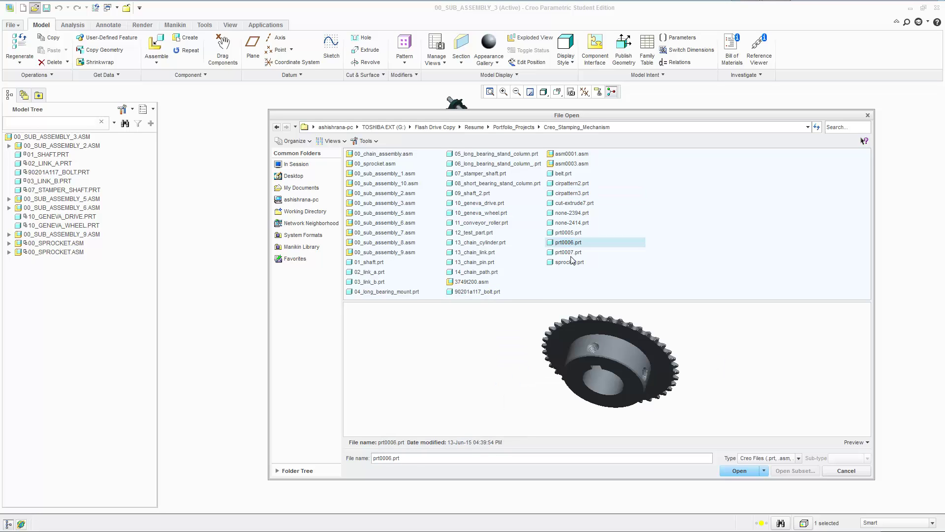
pyautogui.click(573, 263)
pyautogui.click(571, 203)
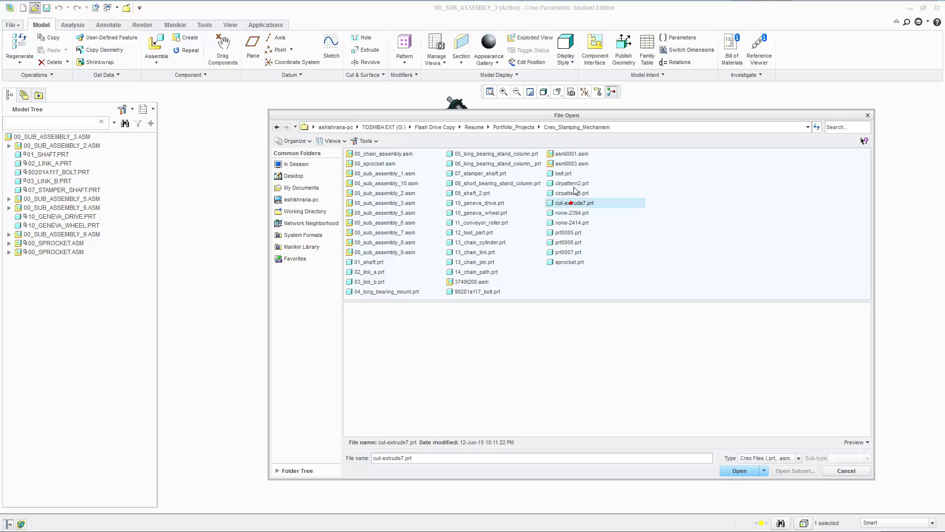
pyautogui.click(573, 164)
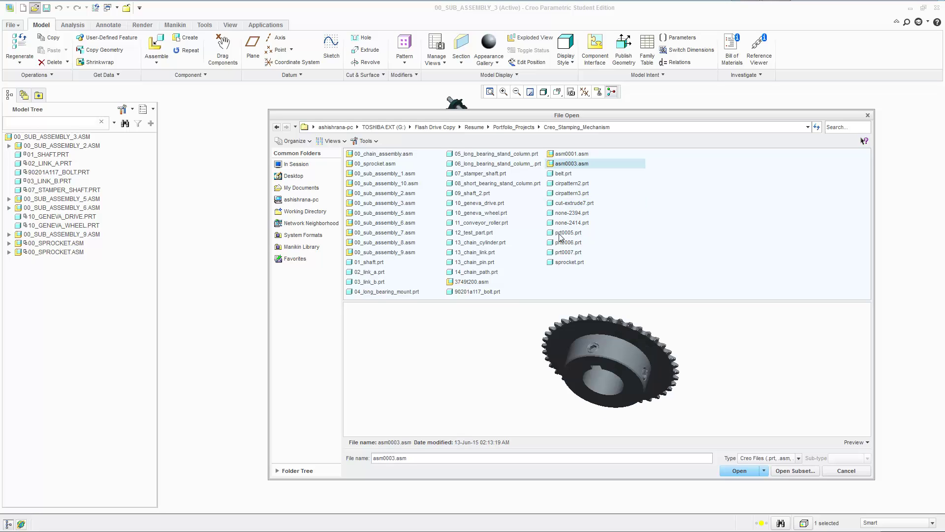
pyautogui.click(498, 293)
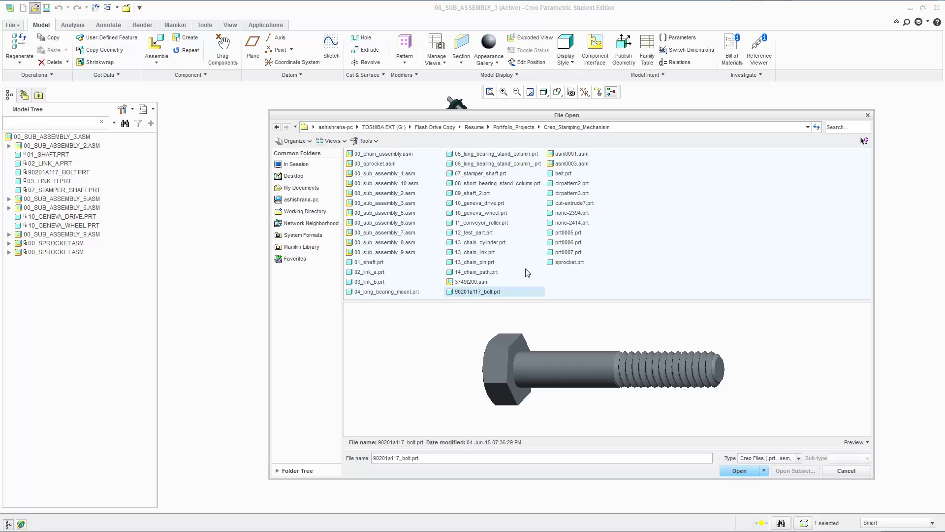
# - Cancel the File Open dialog and orbit the assembly toward a more frontal angle
pyautogui.click(847, 470)
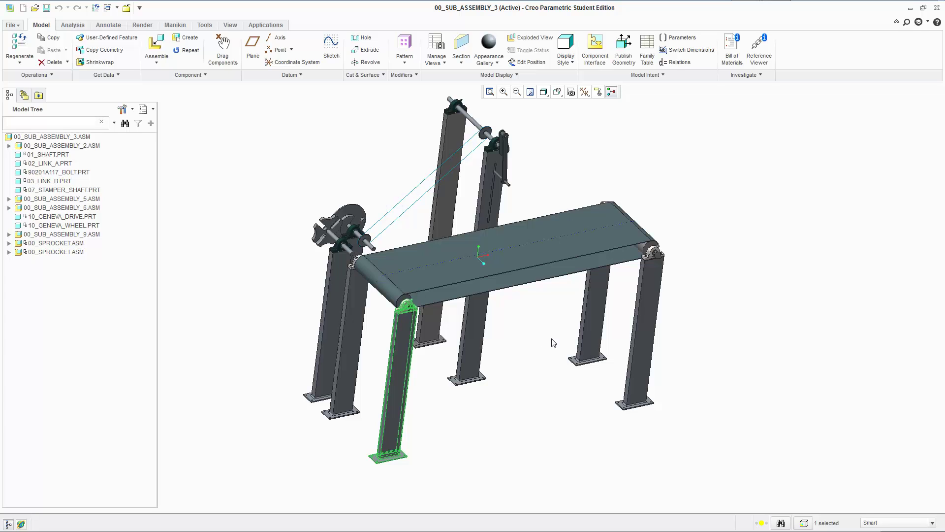
pyautogui.moveTo(553, 342)
pyautogui.mouseDown(button='middle')
pyautogui.moveTo(542, 308)
pyautogui.moveTo(555, 334)
pyautogui.mouseUp(button='middle')
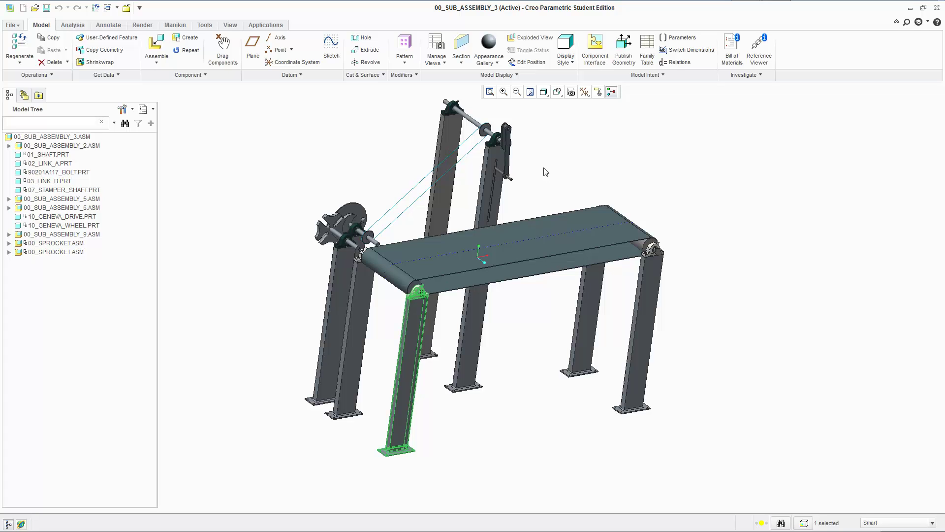
pyautogui.moveTo(545, 171); pyautogui.dragTo(542, 192, button='middle')
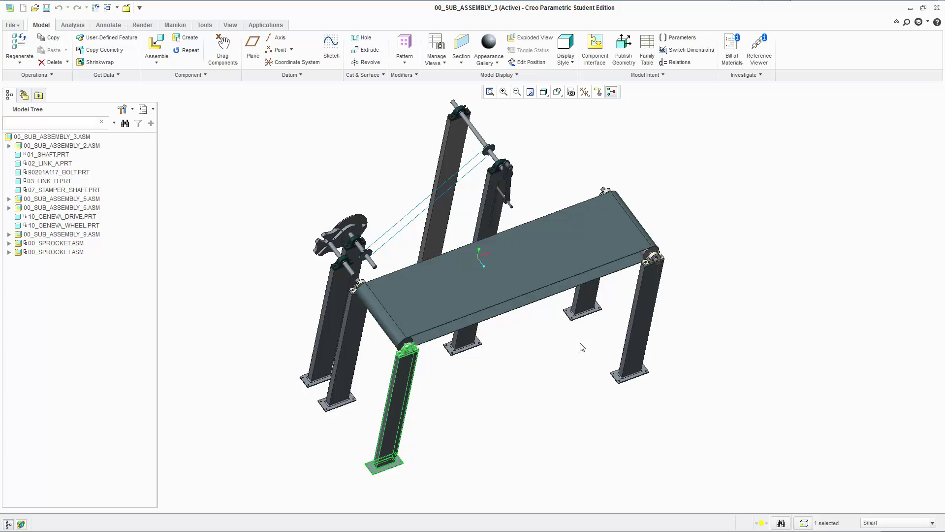
pyautogui.moveTo(581, 347)
pyautogui.mouseDown(button='middle')
pyautogui.moveTo(566, 318)
pyautogui.moveTo(598, 340)
pyautogui.mouseUp(button='middle')
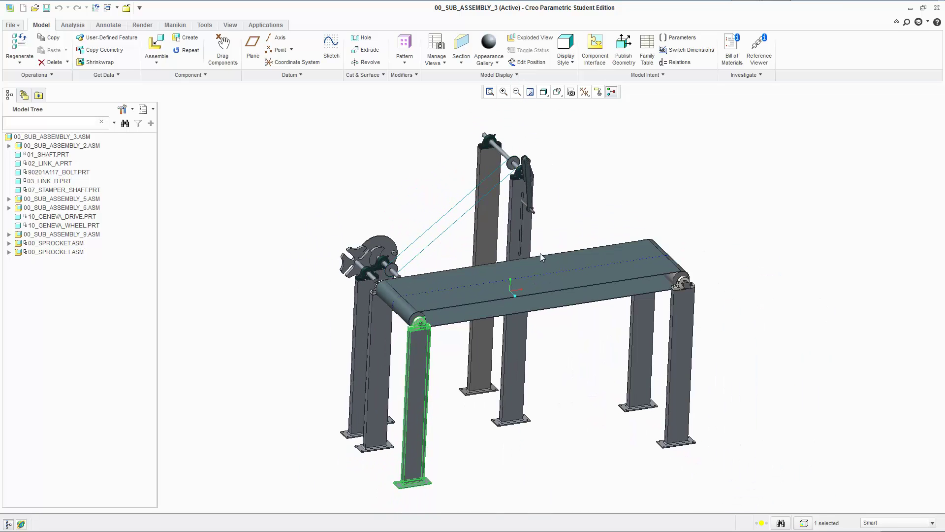
pyautogui.moveTo(540, 253)
pyautogui.mouseDown(button='middle')
pyautogui.moveTo(556, 198)
pyautogui.moveTo(559, 228)
pyautogui.moveTo(569, 194)
pyautogui.moveTo(597, 199)
pyautogui.moveTo(572, 212)
pyautogui.moveTo(589, 172)
pyautogui.moveTo(566, 180)
pyautogui.moveTo(565, 166)
pyautogui.moveTo(594, 159)
pyautogui.moveTo(584, 188)
pyautogui.mouseUp(button='middle')
pyautogui.scroll(-2, 570, 210)
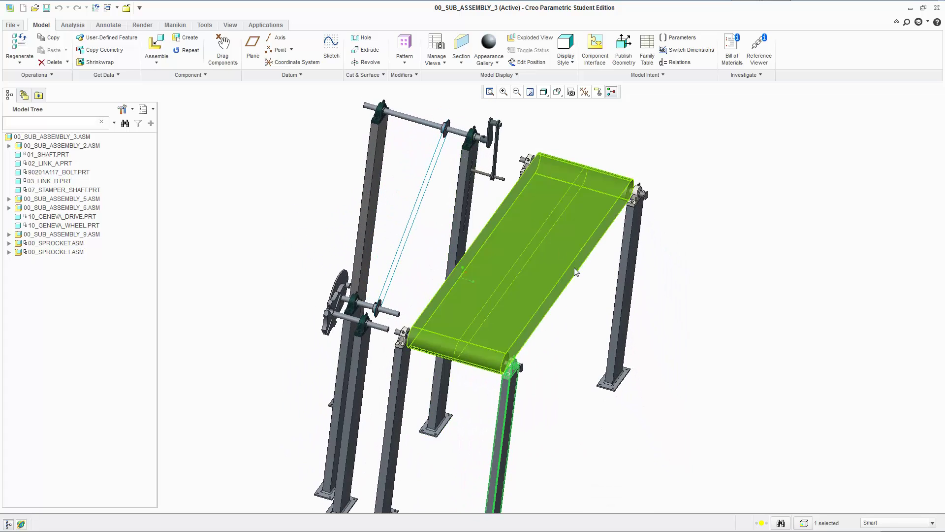
pyautogui.moveTo(575, 269); pyautogui.dragTo(677, 204, button='middle')
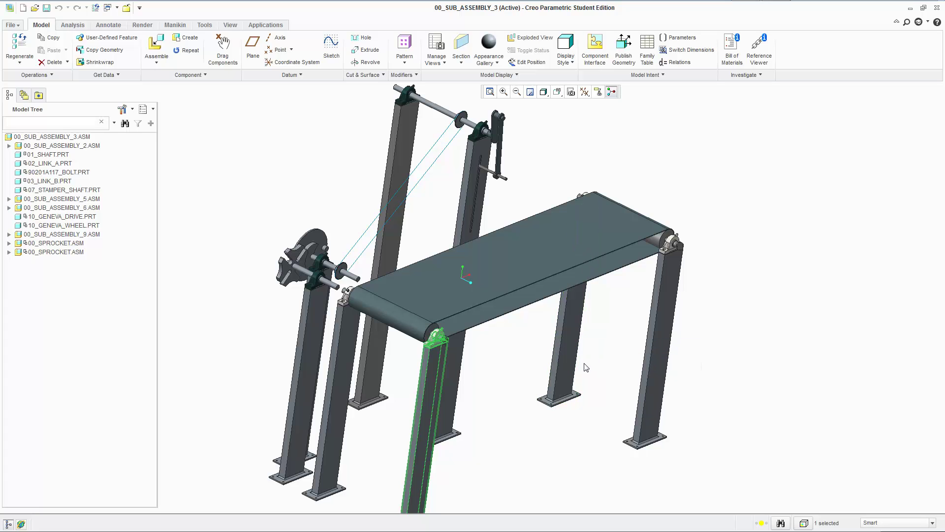
pyautogui.moveTo(586, 367); pyautogui.dragTo(565, 355, button='middle')
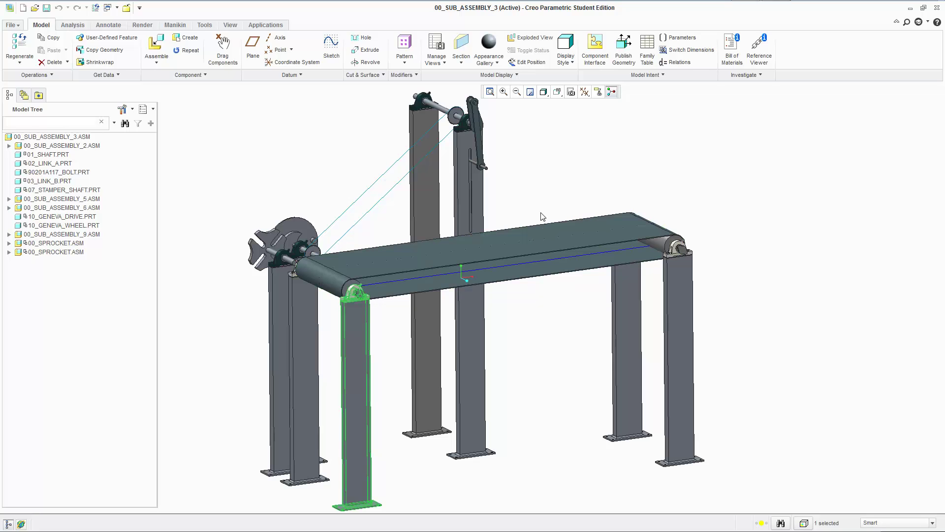
pyautogui.scroll(-1, 537, 191)
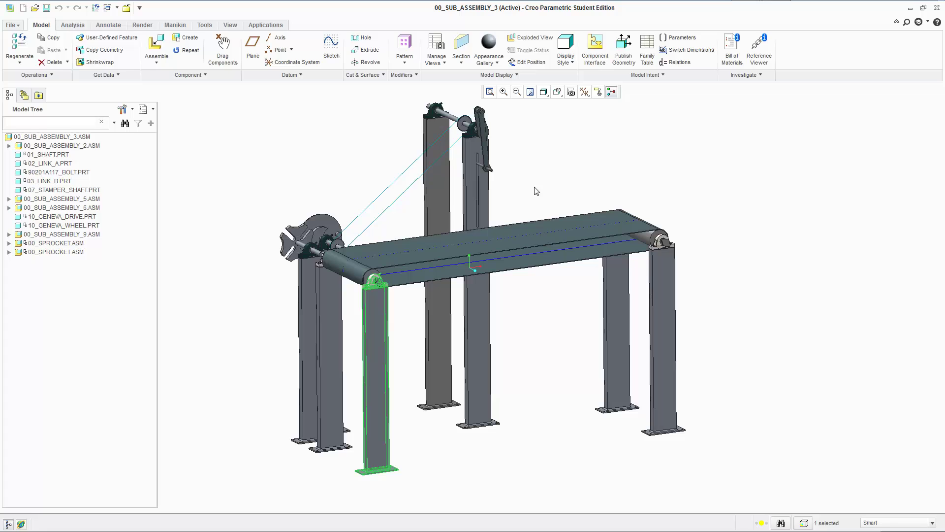
pyautogui.scroll(3, 534, 187)
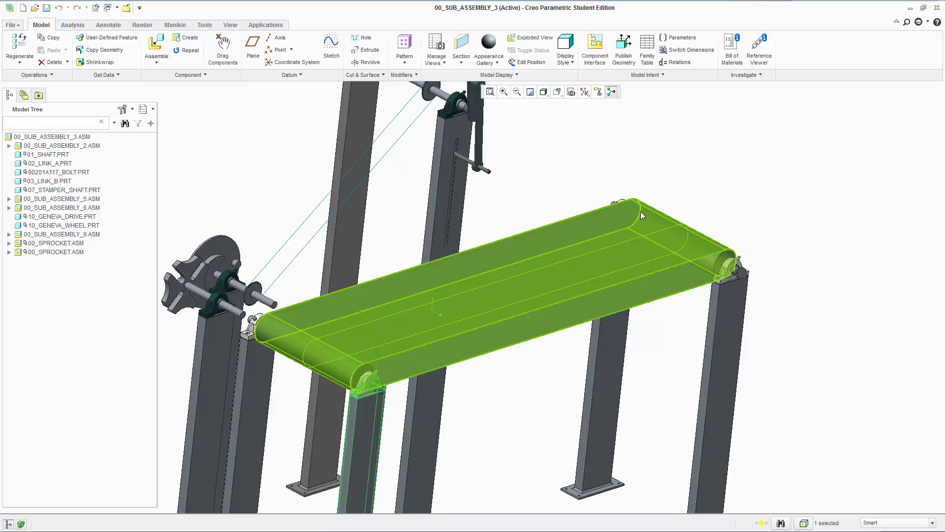
pyautogui.scroll(-3, 511, 289)
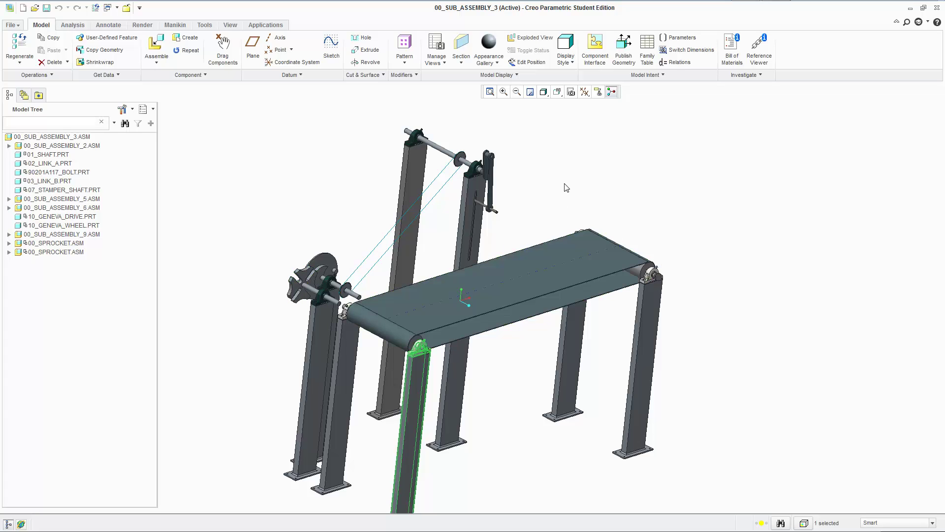
pyautogui.scroll(5, 400, 142)
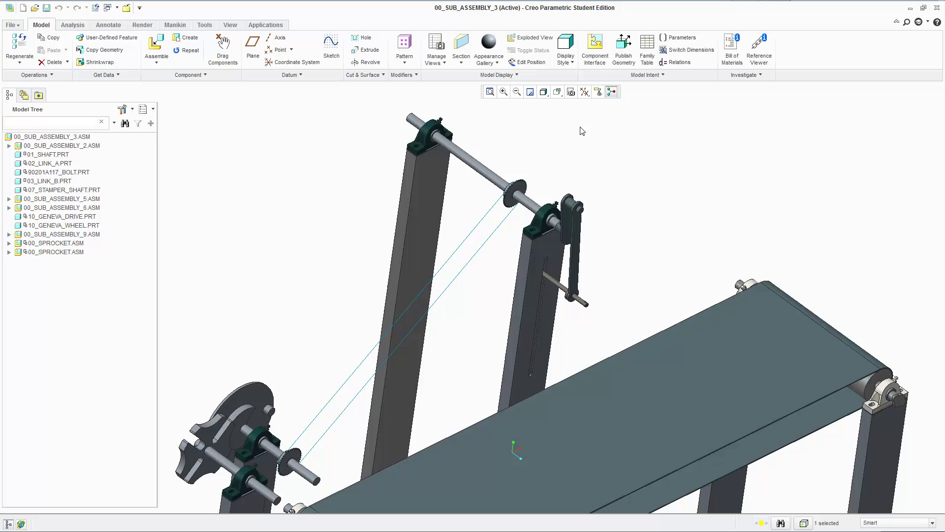
pyautogui.click(584, 91)
pyautogui.click(633, 134)
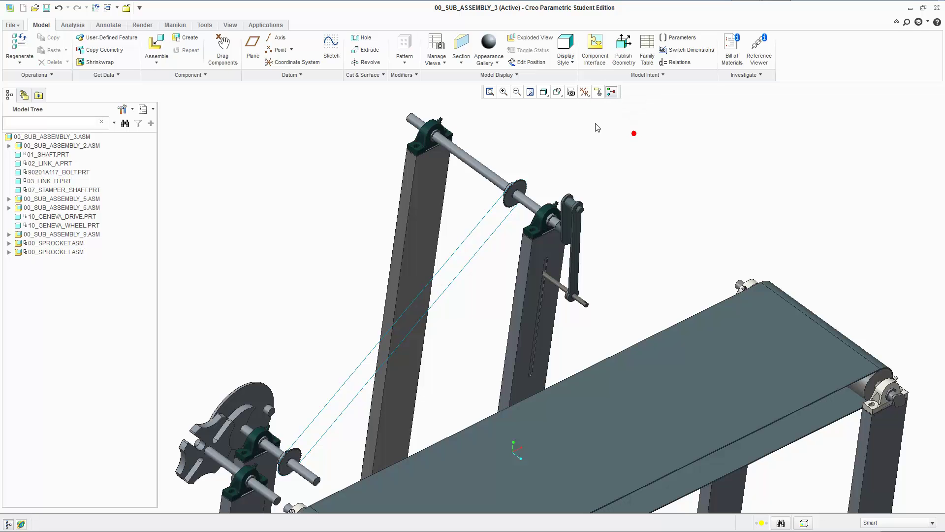
pyautogui.moveTo(633, 134)
pyautogui.mouseDown(button='middle')
pyautogui.moveTo(610, 150)
pyautogui.moveTo(633, 202)
pyautogui.mouseUp(button='middle')
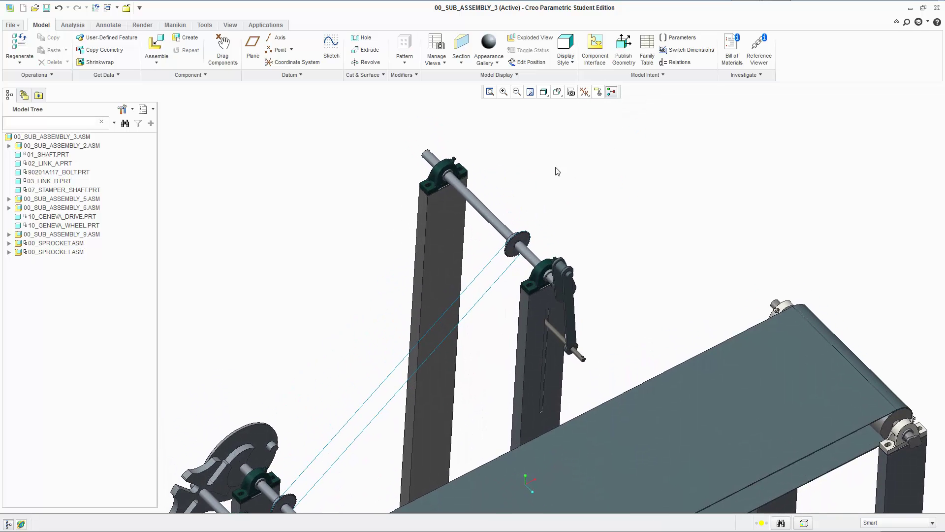
pyautogui.click(556, 97)
# - Use Drag Components to move the crank link to a new position, then close the session
pyautogui.click(223, 47)
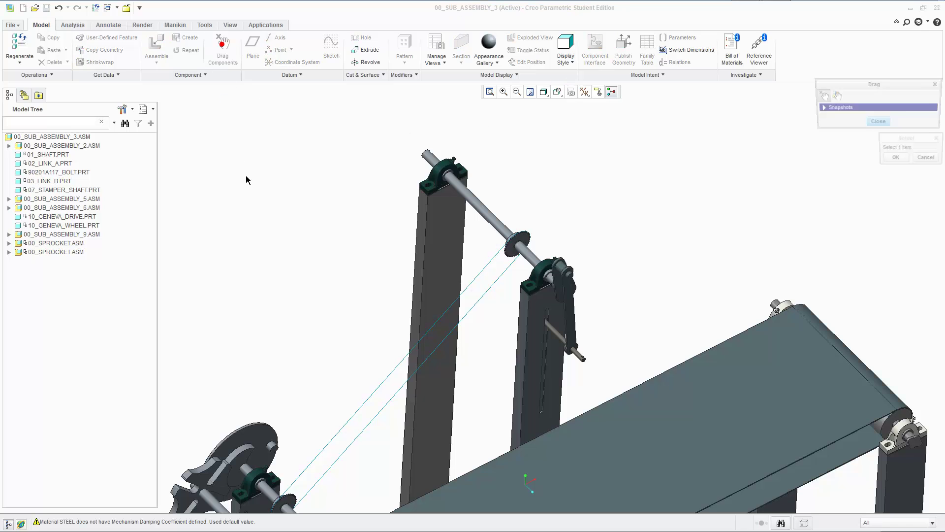
pyautogui.click(572, 303)
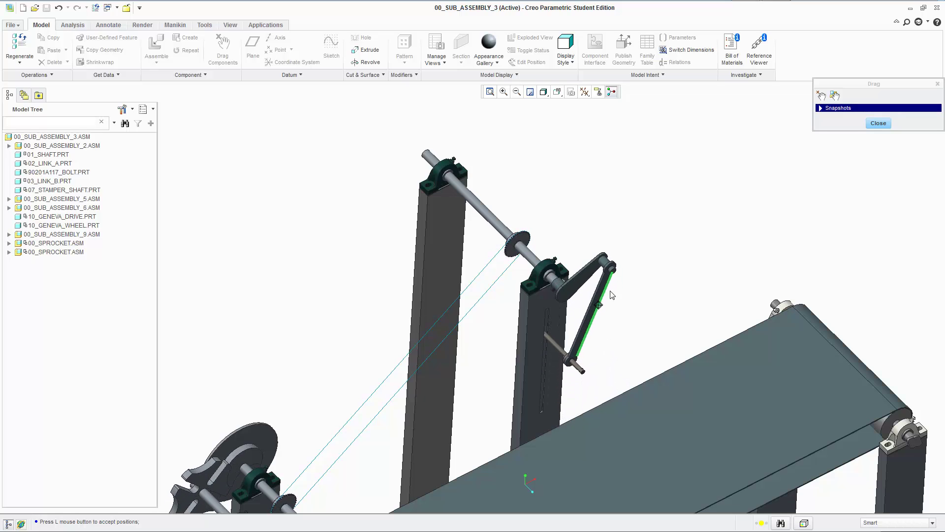
pyautogui.click(608, 289)
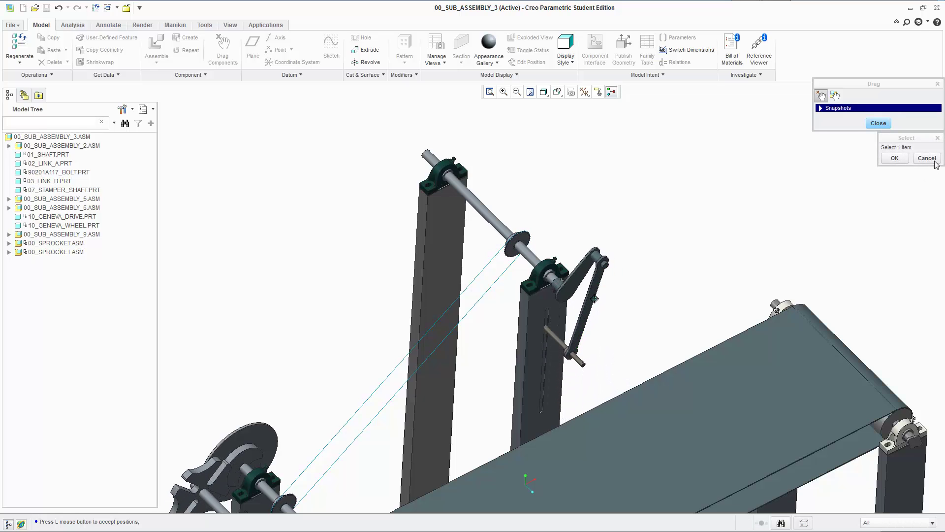
pyautogui.click(926, 158)
pyautogui.click(878, 123)
# - Drag the crank link downward to rotate the stamping linkage further
pyautogui.moveTo(743, 261)
pyautogui.mouseDown(button='middle')
pyautogui.moveTo(736, 243)
pyautogui.moveTo(751, 234)
pyautogui.mouseUp(button='middle')
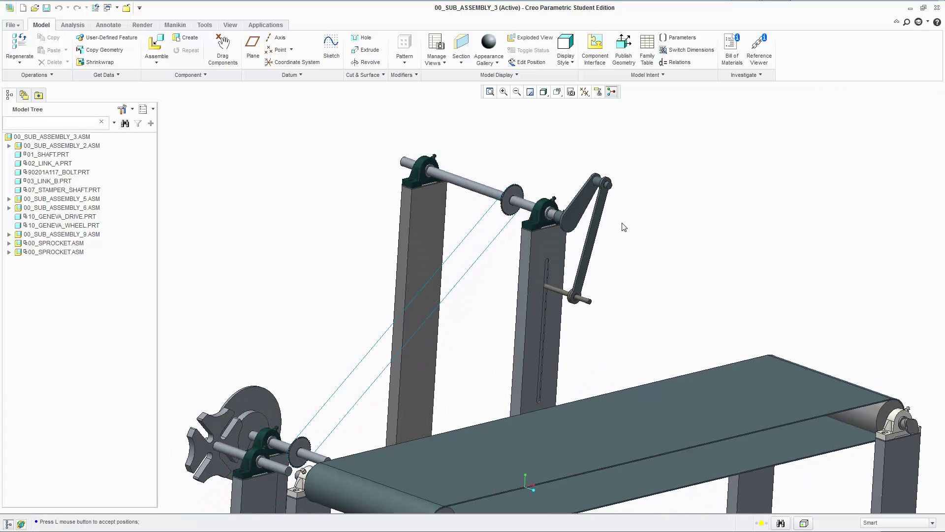
pyautogui.click(580, 206)
pyautogui.moveTo(578, 190); pyautogui.dragTo(489, 184)
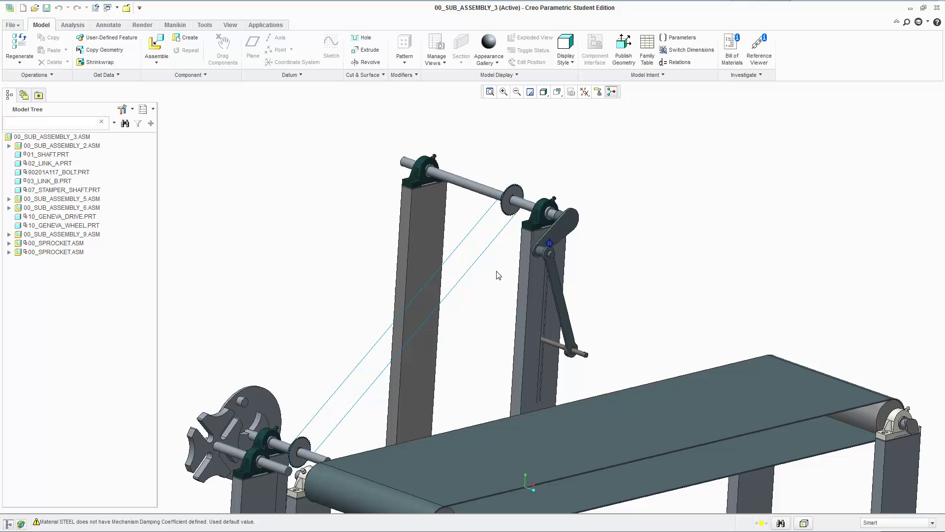
# - Keep the crank in its new position, then orbit and zoom to view the linkage from drive shaft to crank
pyautogui.middleClick(470, 207)
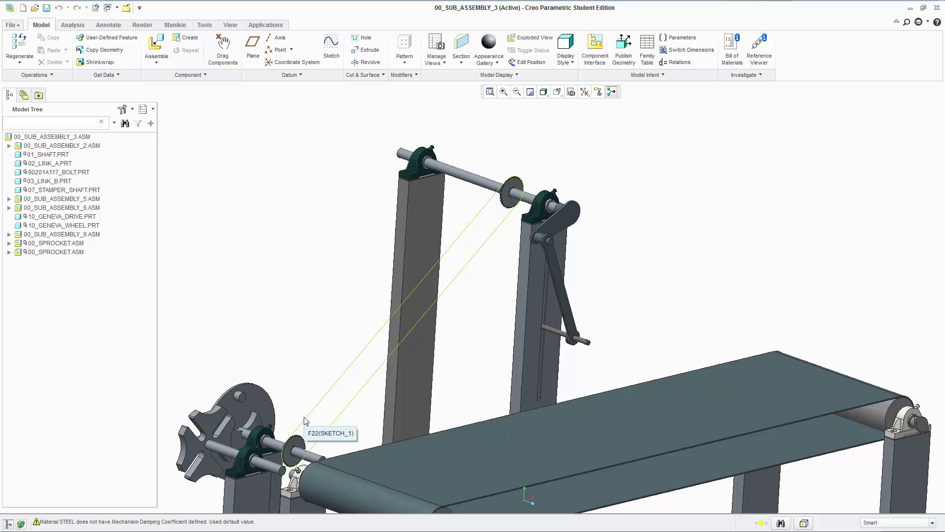
pyautogui.moveTo(301, 343); pyautogui.dragTo(310, 312, button='middle')
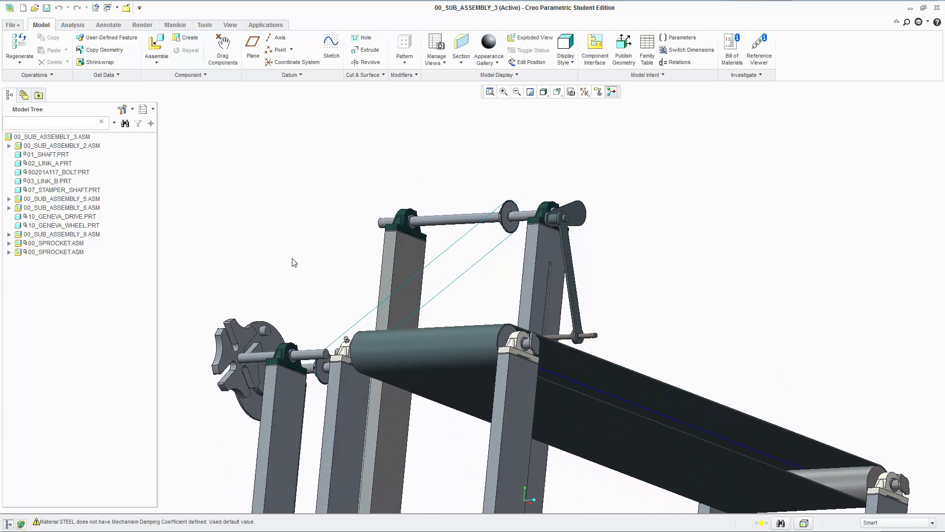
pyautogui.moveTo(443, 183); pyautogui.dragTo(422, 223, button='middle')
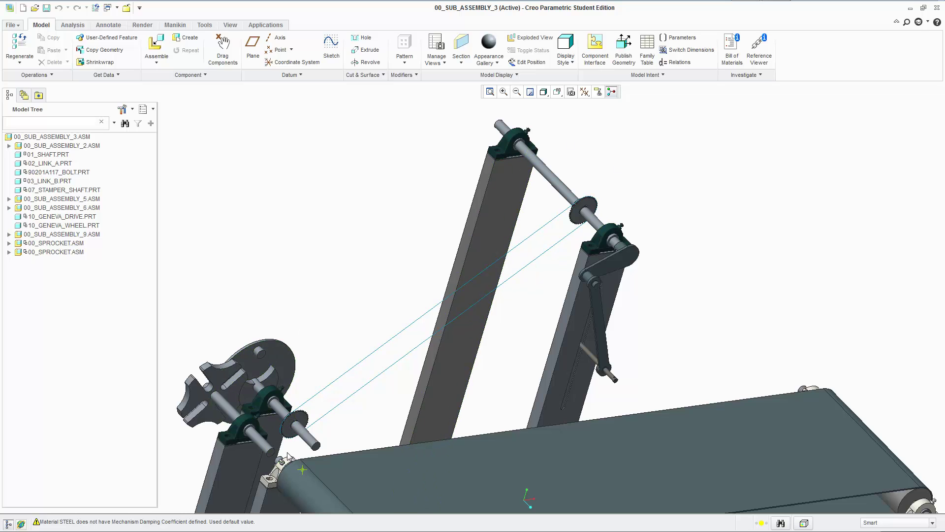
pyautogui.scroll(-3, 332, 422)
# - Turn to a side-on view and zoom out over the conveyor belt, roller end and Geneva drive
pyautogui.moveTo(332, 422); pyautogui.dragTo(443, 390, button='middle')
pyautogui.scroll(6, 402, 379)
pyautogui.scroll(-5, 402, 379)
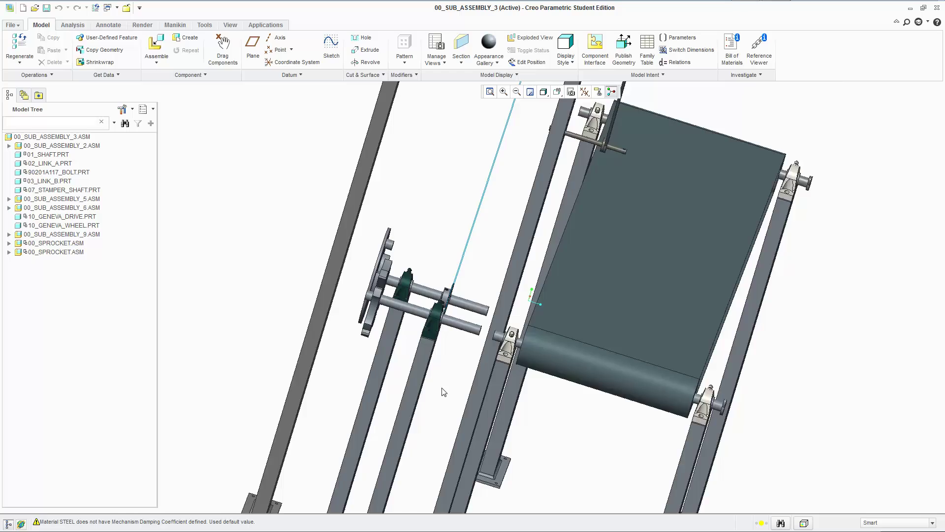
pyautogui.scroll(5, 443, 390)
pyautogui.scroll(-6, 431, 318)
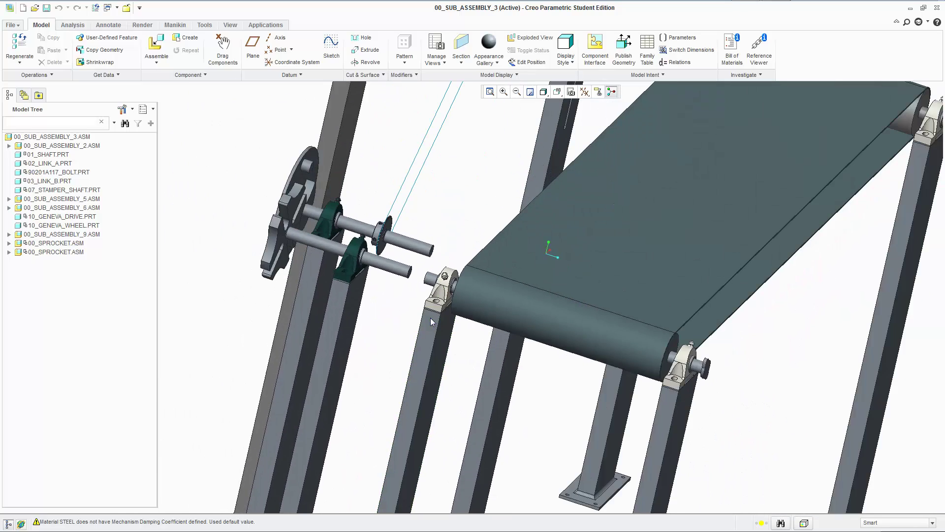
pyautogui.scroll(5, 431, 327)
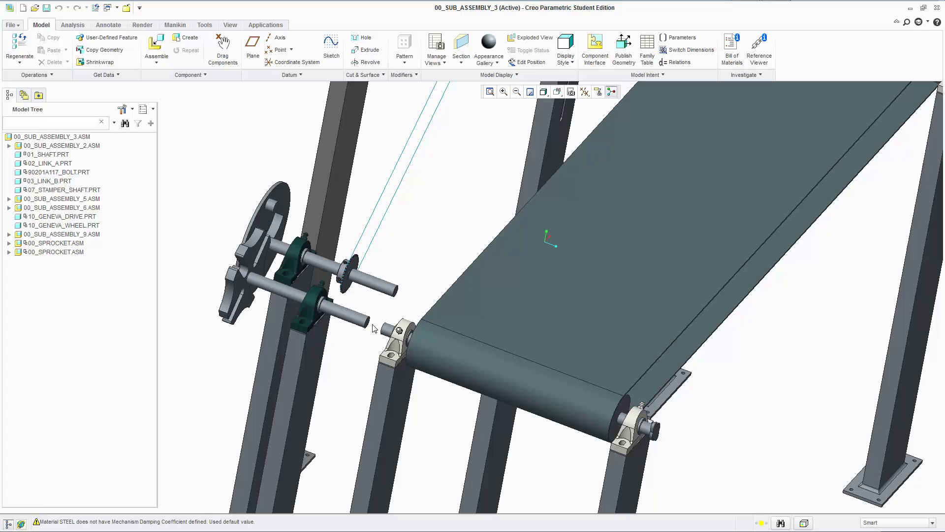
pyautogui.scroll(3, 427, 242)
pyautogui.click(379, 201)
pyautogui.scroll(2, 461, 284)
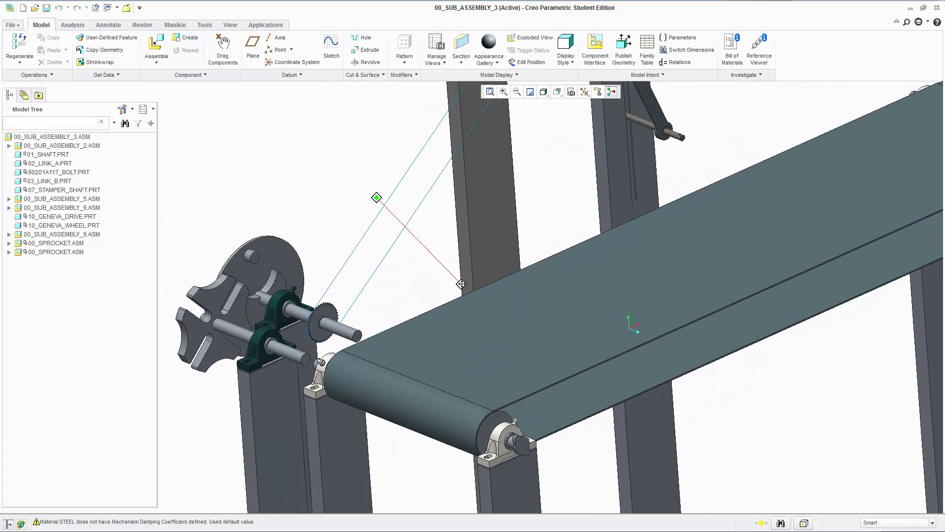
pyautogui.scroll(-4, 462, 284)
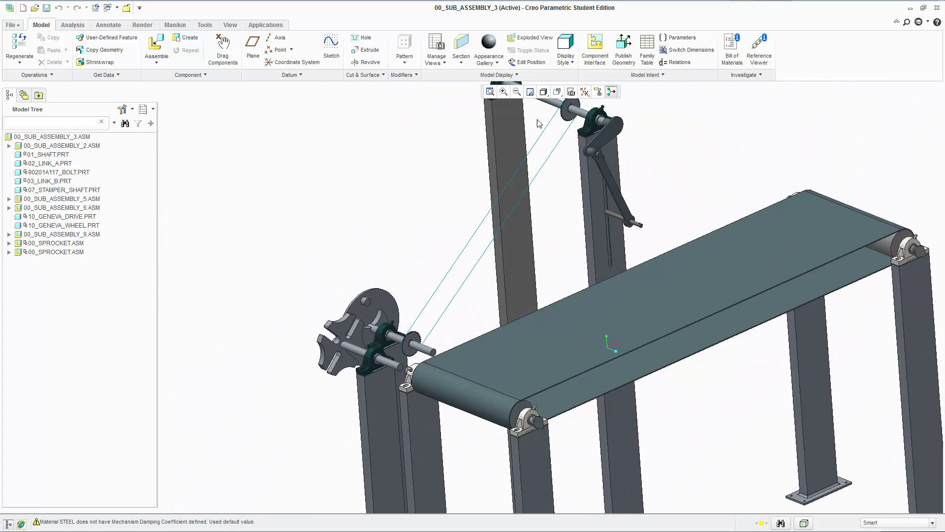
# - Swing the stamping linkage at the crank–link joint, then rotate the Geneva drive disc
pyautogui.click(590, 154)
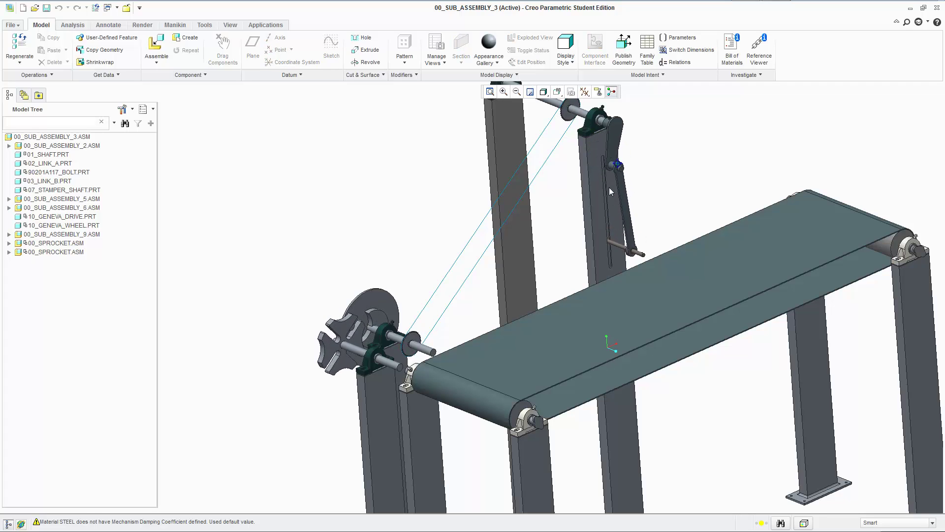
pyautogui.click(580, 167)
pyautogui.scroll(4, 346, 328)
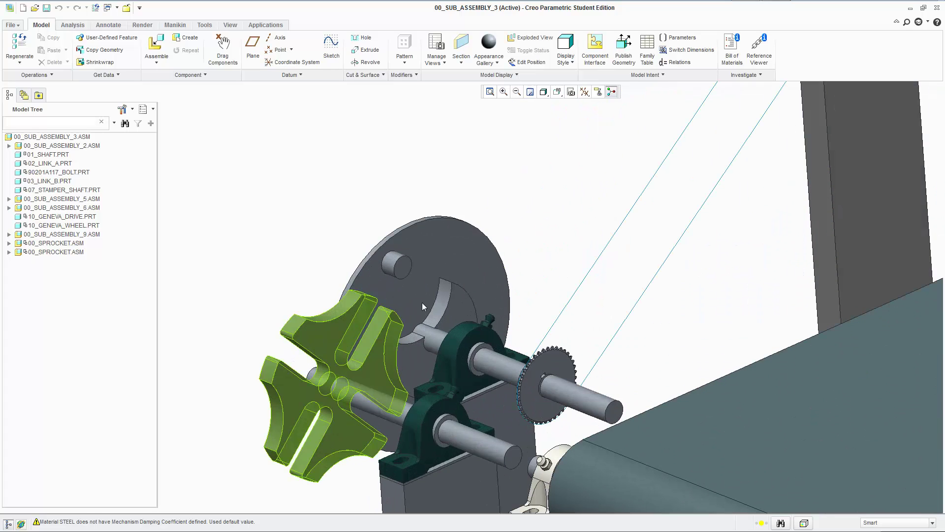
pyautogui.click(431, 247)
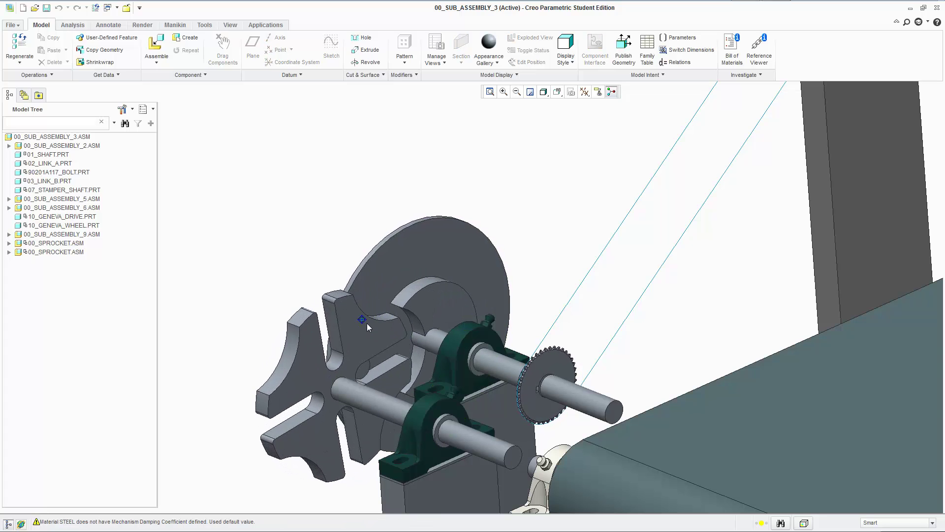
pyautogui.click(475, 448)
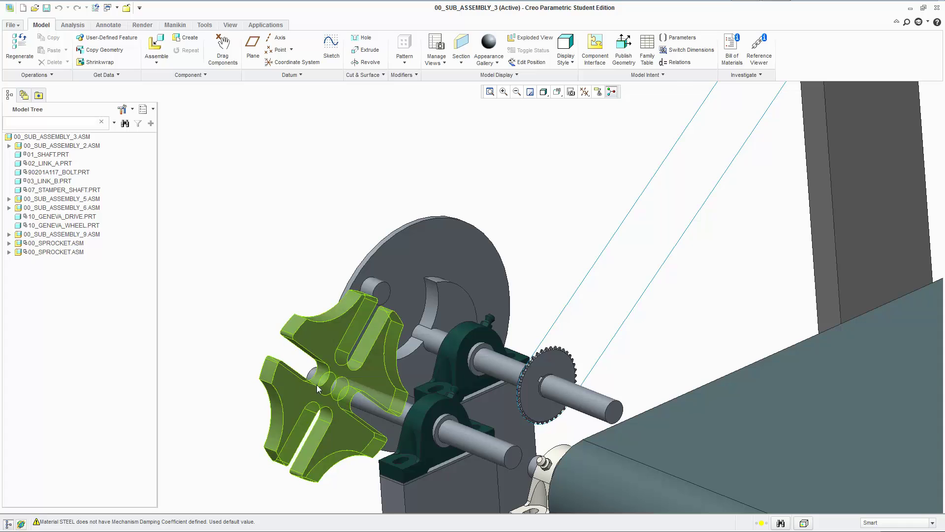
# - Orbit around the conveyor, select the drive chain, and zoom in on the end roller
pyautogui.scroll(-6, 318, 389)
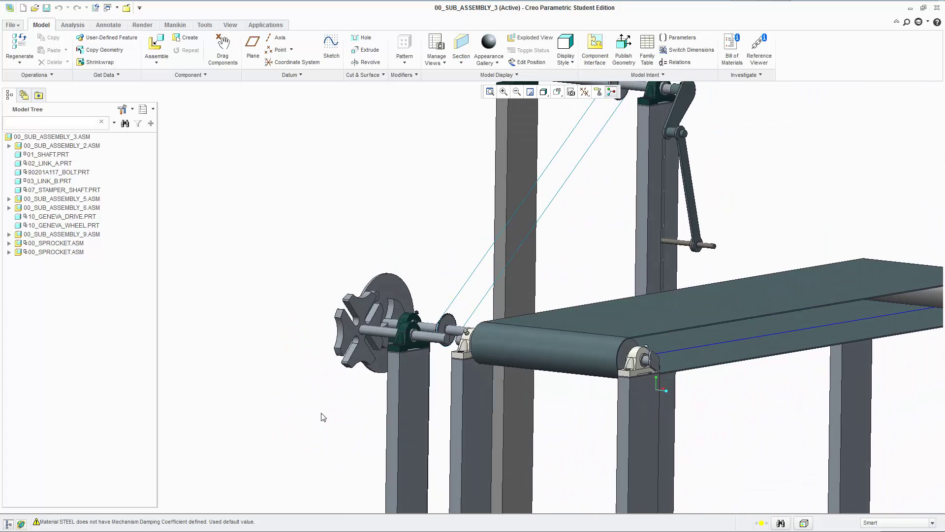
pyautogui.moveTo(323, 417); pyautogui.dragTo(338, 422, button='middle')
pyautogui.scroll(4, 537, 390)
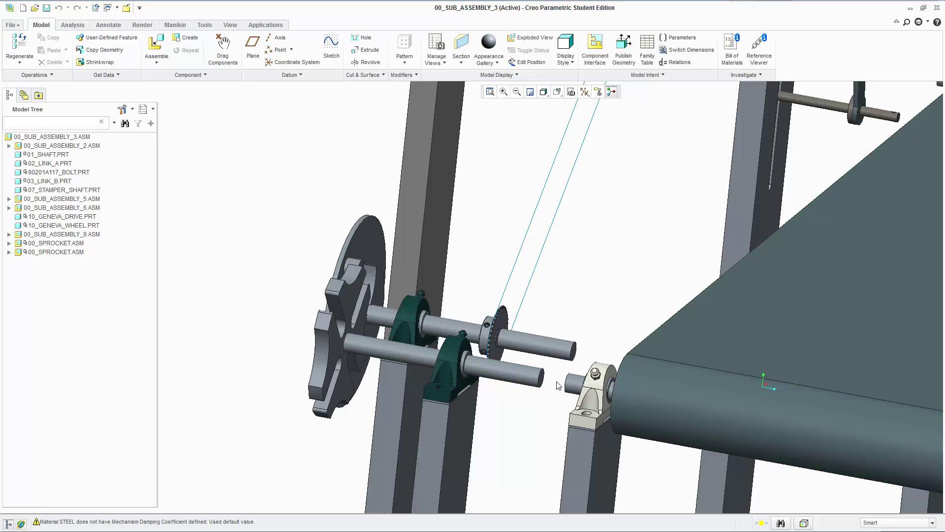
pyautogui.scroll(-3, 554, 384)
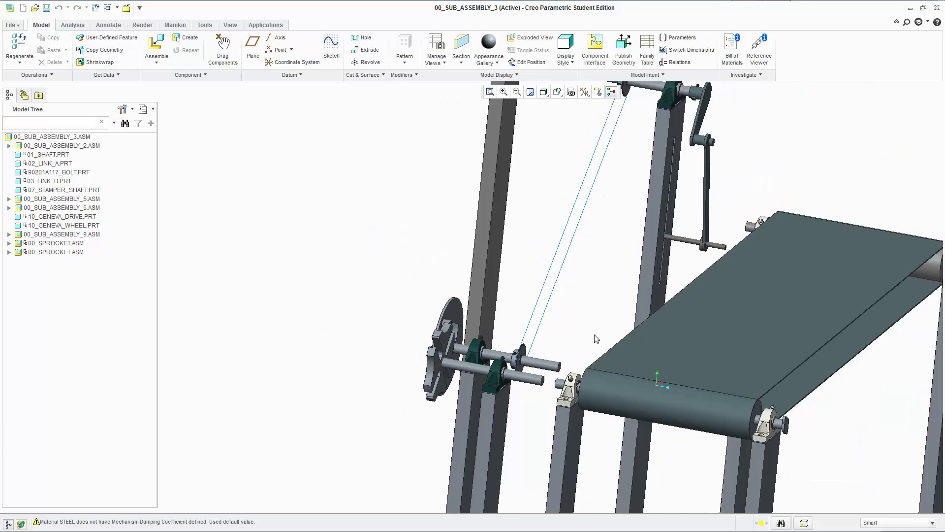
pyautogui.moveTo(597, 339); pyautogui.dragTo(499, 324, button='middle')
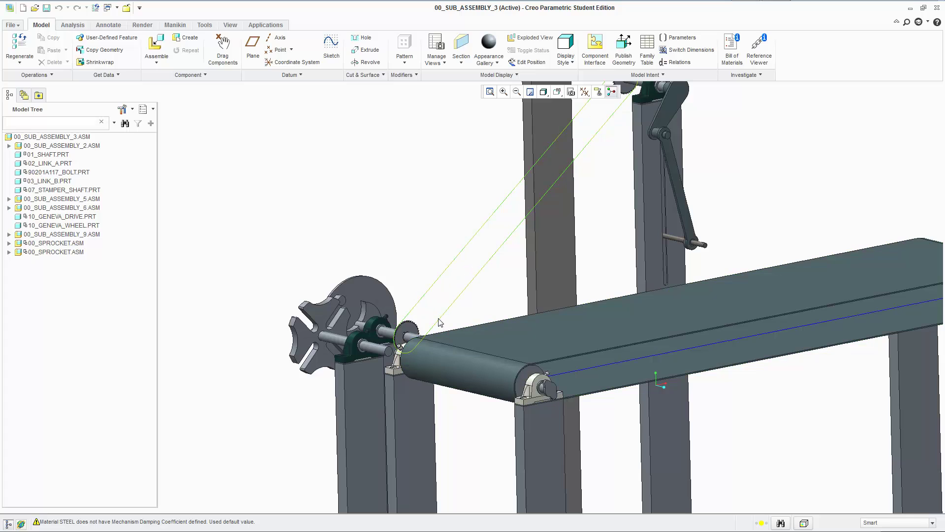
pyautogui.click(440, 323)
pyautogui.scroll(3, 556, 404)
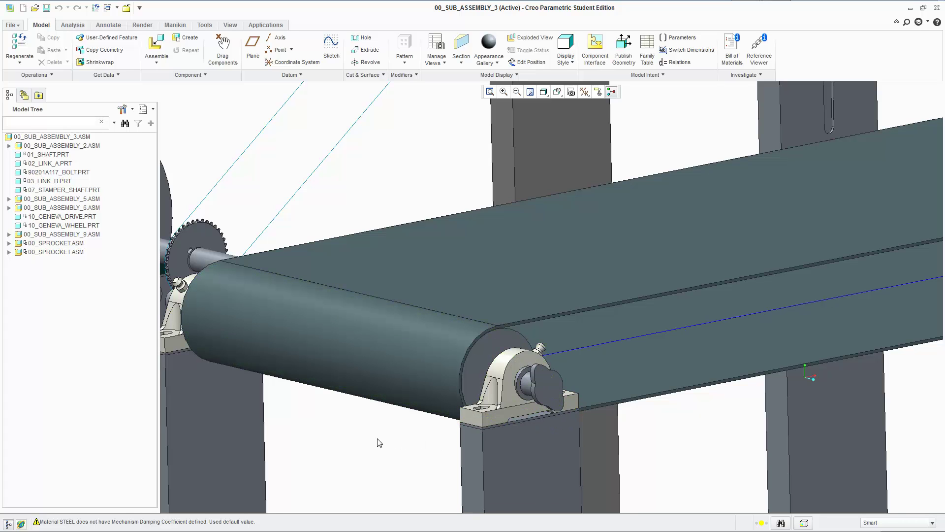
# - Orbit to the drive disc and rotate it to move the mechanism
pyautogui.moveTo(379, 442); pyautogui.dragTo(445, 444, button='middle')
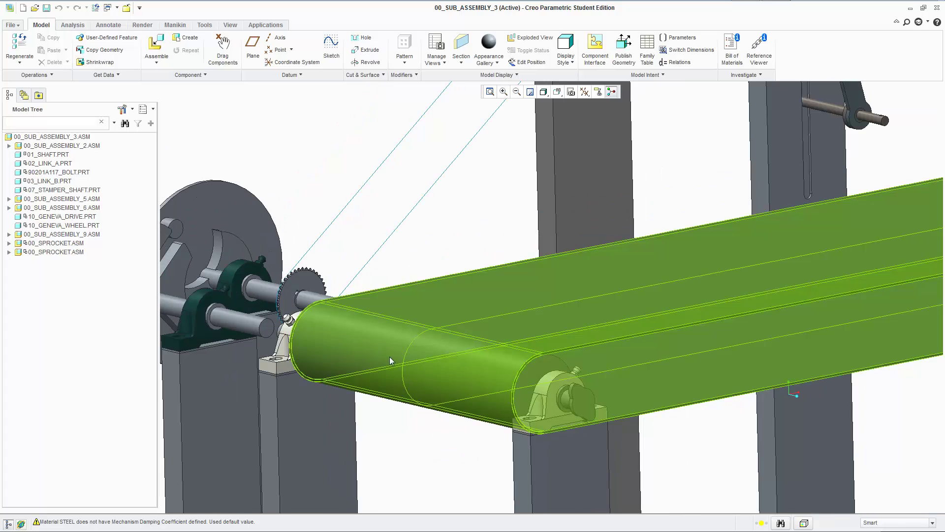
pyautogui.moveTo(223, 219)
pyautogui.mouseDown()
pyautogui.moveTo(290, 386)
pyautogui.moveTo(273, 384)
pyautogui.moveTo(178, 157)
pyautogui.moveTo(302, 169)
pyautogui.mouseUp()
pyautogui.middleClick(317, 184)
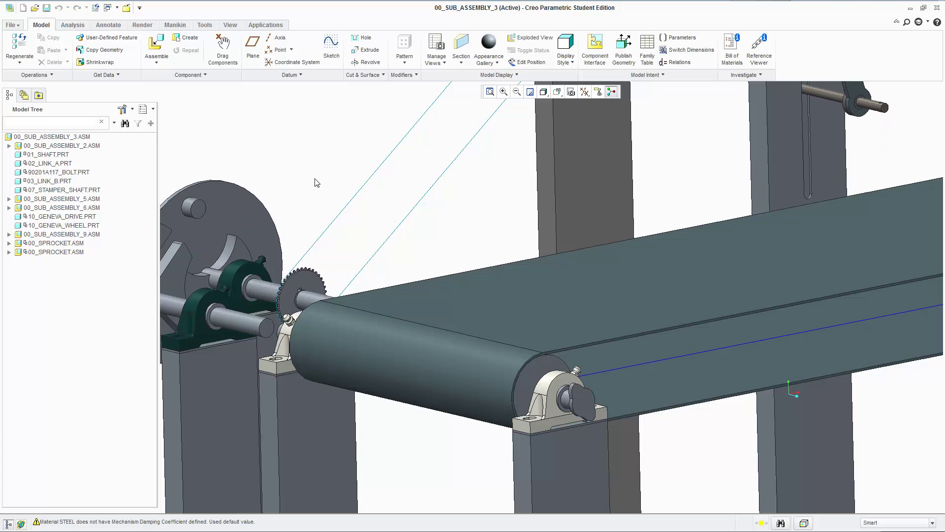
# - Reorient the view and turn the drive disc again so the Geneva wheel indexes
pyautogui.moveTo(316, 184); pyautogui.dragTo(404, 238, button='middle')
pyautogui.scroll(-2, 404, 239)
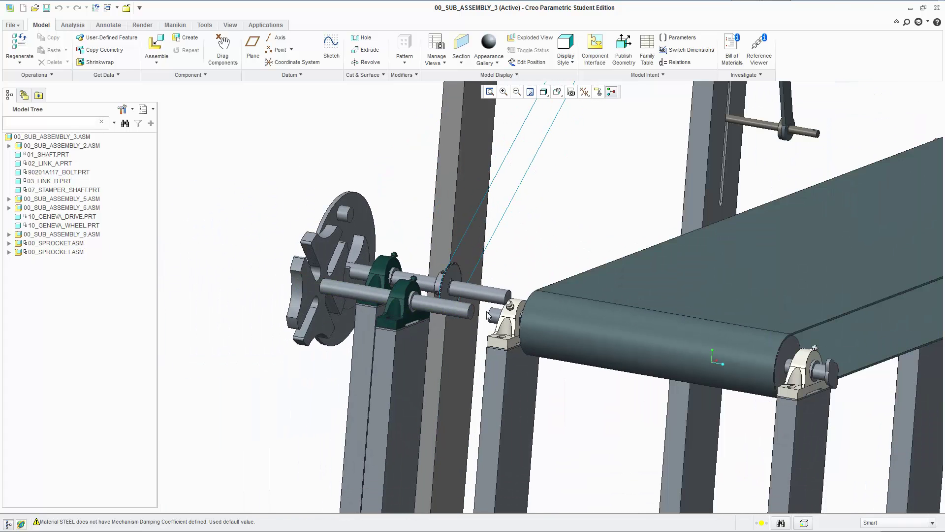
pyautogui.moveTo(511, 261); pyautogui.dragTo(533, 342, button='middle')
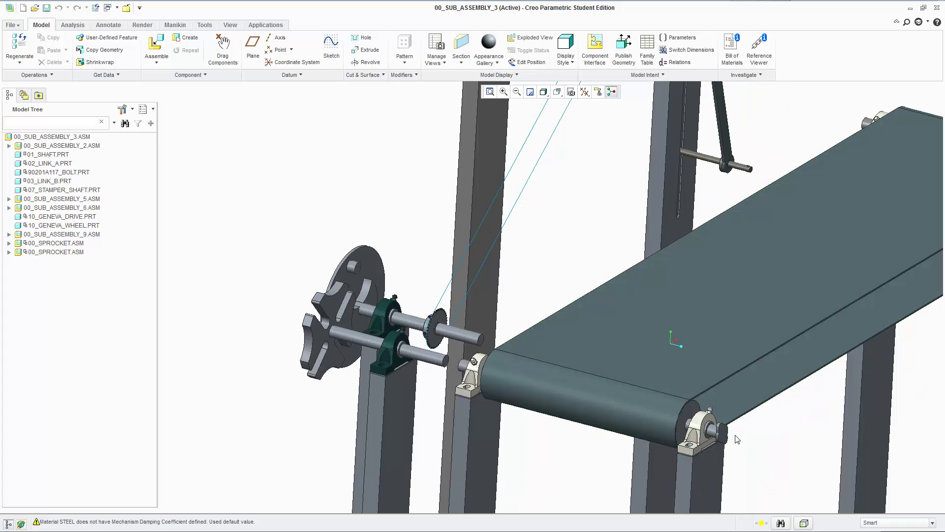
pyautogui.scroll(4, 645, 401)
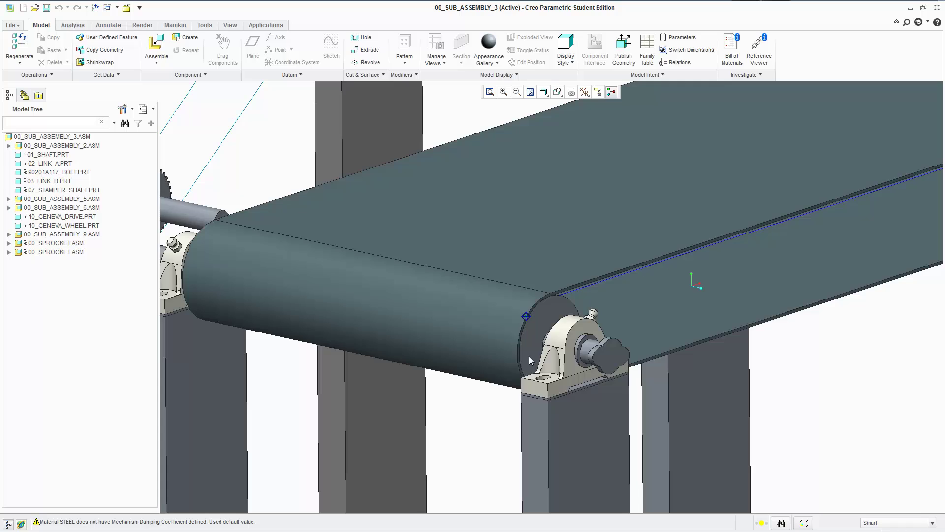
pyautogui.scroll(-3, 529, 356)
pyautogui.scroll(-3, 346, 219)
pyautogui.scroll(4, 374, 289)
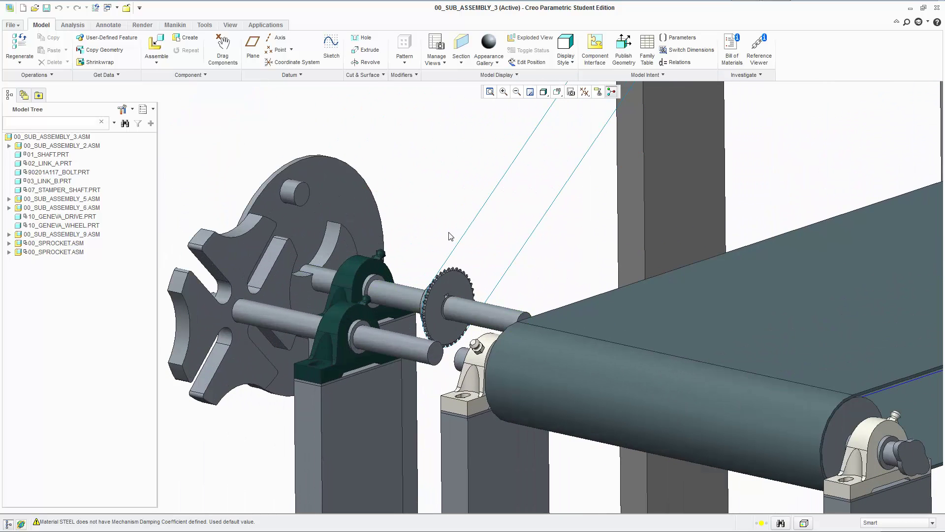
pyautogui.moveTo(329, 192)
pyautogui.keyDown('ctrl'); pyautogui.keyDown('alt'); pyautogui.mouseDown()
pyautogui.moveTo(241, 224)
pyautogui.moveTo(235, 271)
pyautogui.mouseUp(); pyautogui.keyUp('alt'); pyautogui.keyUp('ctrl')
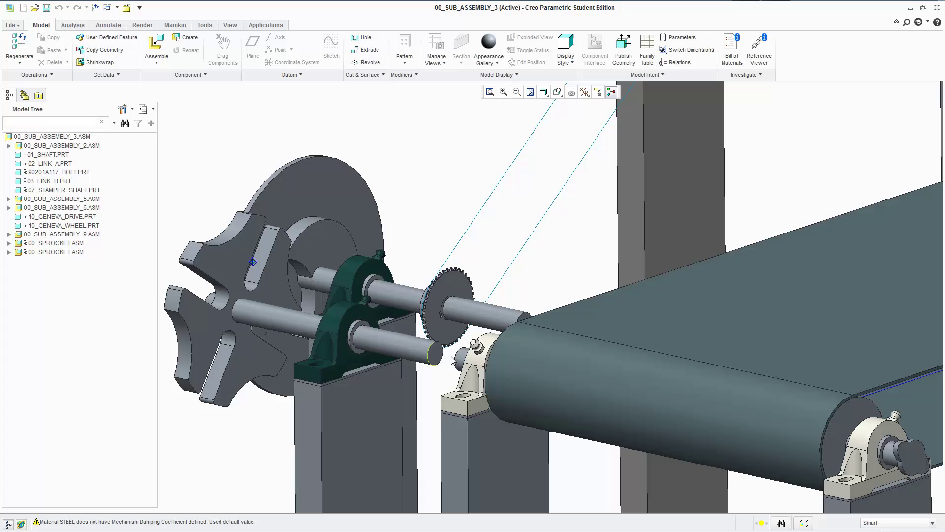
# - Select the conveyor belt and zoom onto the link pin in the frame's slot
pyautogui.scroll(-3, 478, 354)
pyautogui.click(661, 324)
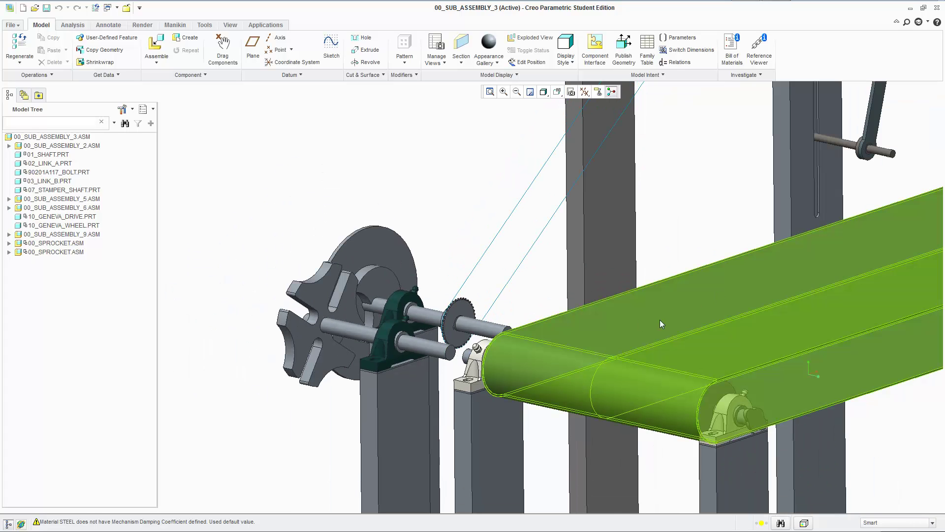
pyautogui.scroll(-5, 668, 305)
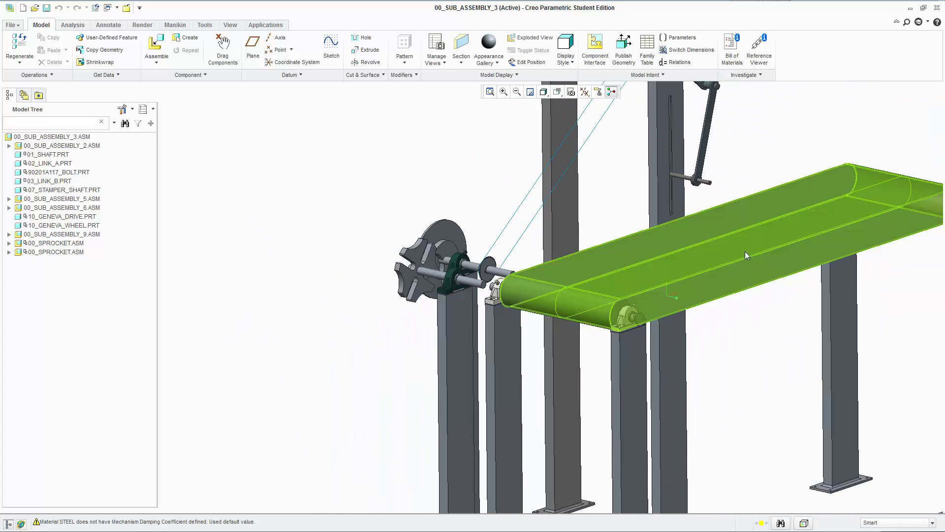
pyautogui.scroll(2, 603, 287)
pyautogui.moveTo(603, 286); pyautogui.dragTo(596, 279, button='middle')
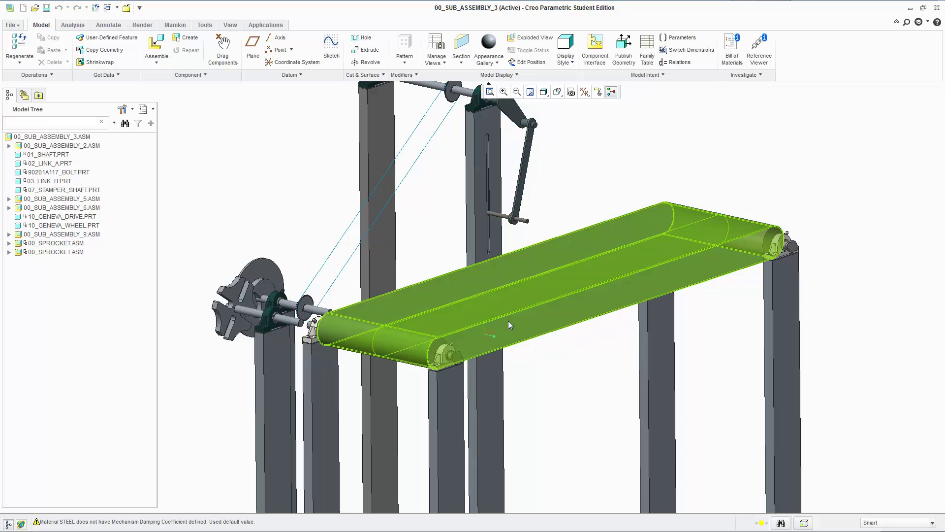
# - Orbit around the conveyor and zoom back out to the whole assembly
pyautogui.scroll(-5, 554, 215)
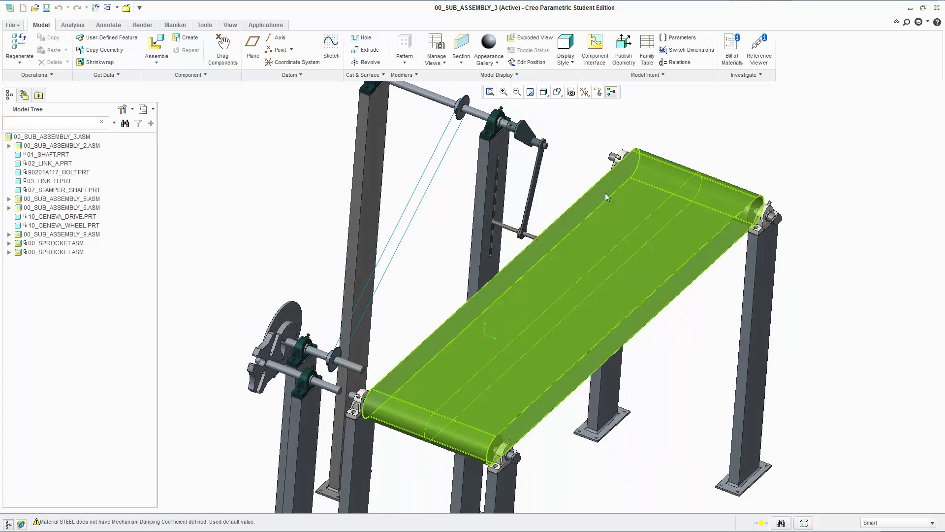
pyautogui.scroll(-2, 533, 212)
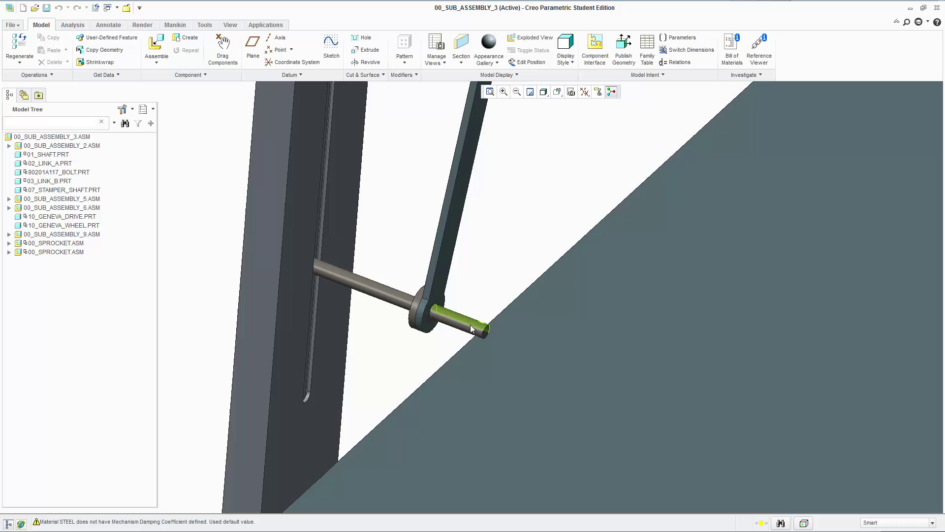
pyautogui.scroll(5, 559, 275)
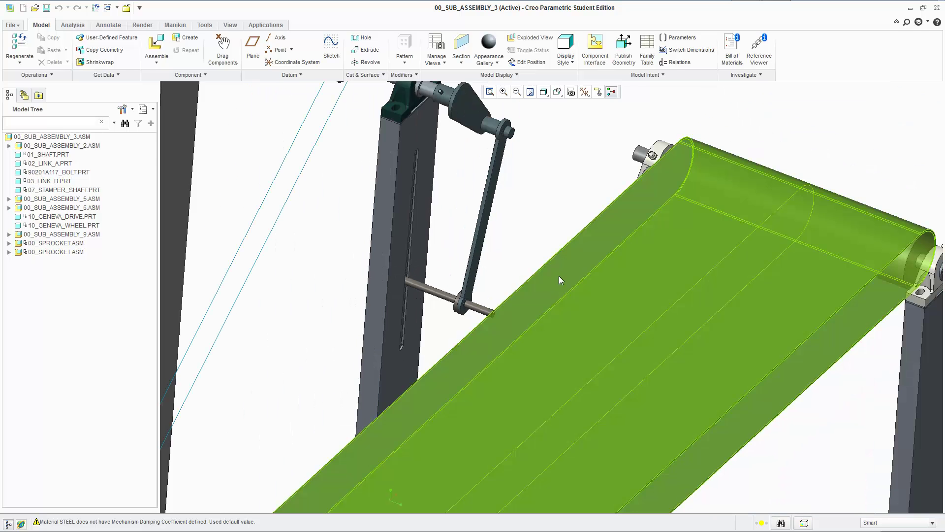
pyautogui.moveTo(559, 275); pyautogui.dragTo(498, 323, button='middle')
pyautogui.scroll(-3, 382, 364)
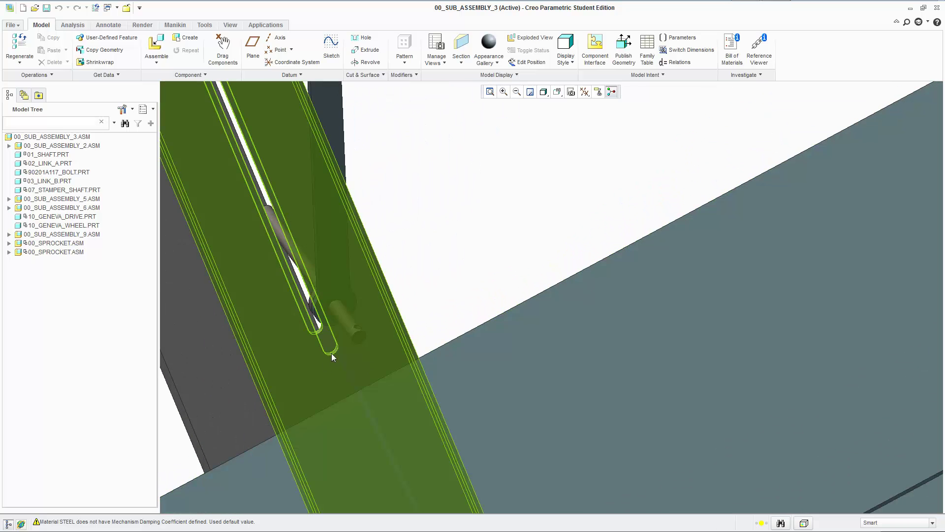
pyautogui.scroll(-1, 332, 353)
pyautogui.scroll(-4, 365, 297)
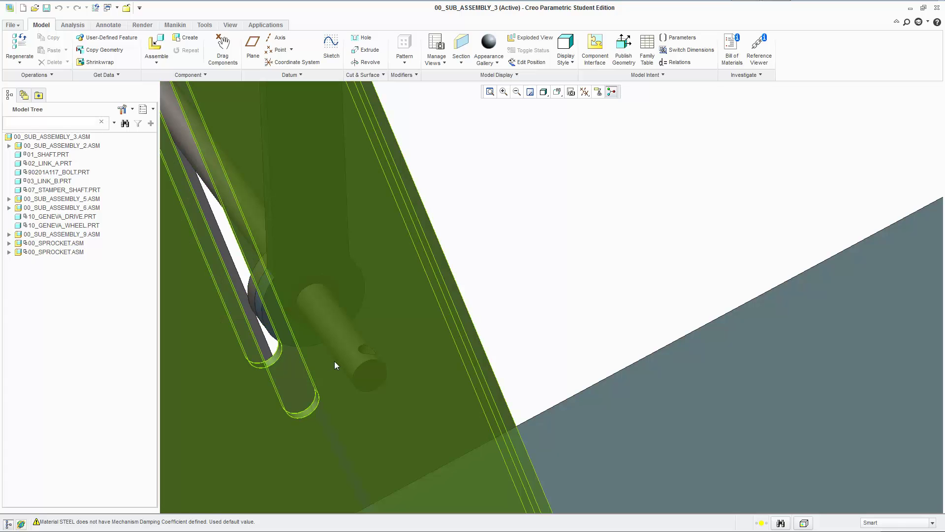
pyautogui.scroll(5, 320, 299)
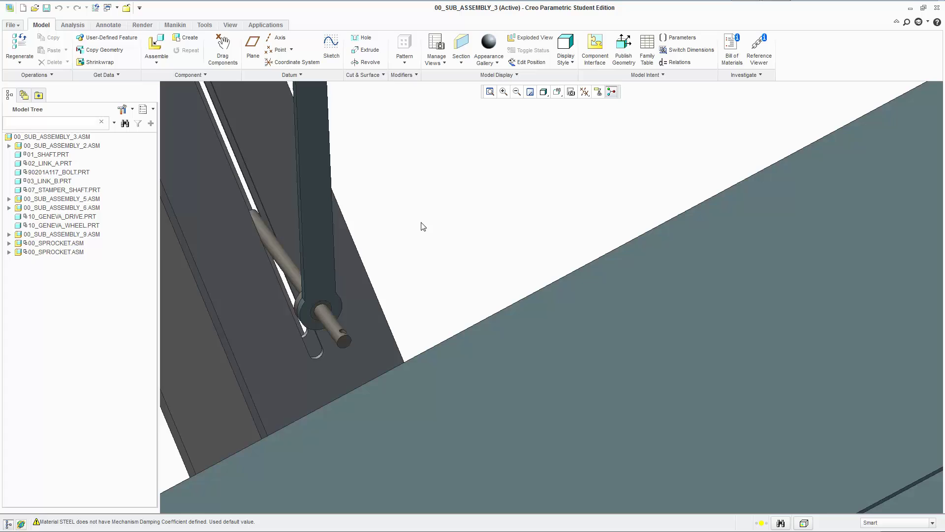
pyautogui.scroll(10, 424, 226)
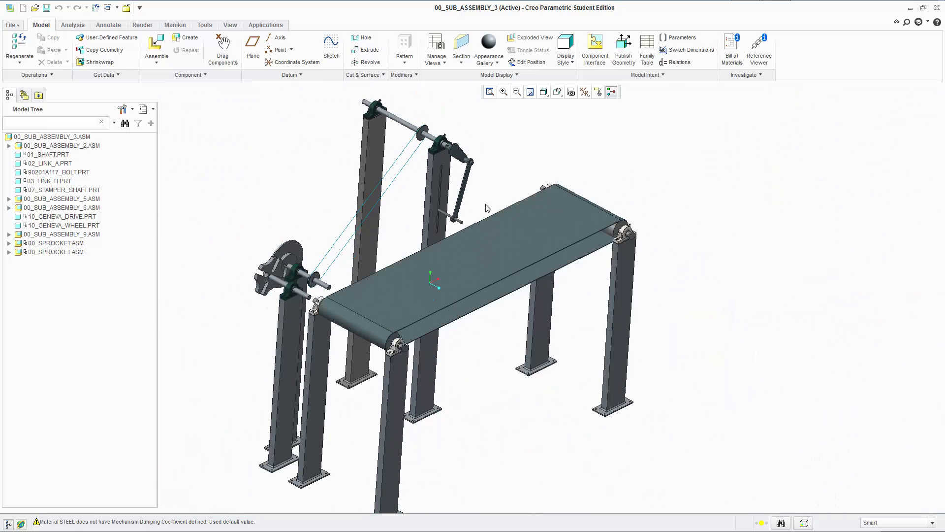
# - Orbit and pan toward the top shaft, then swing the crank and link around it
pyautogui.moveTo(501, 216); pyautogui.dragTo(459, 195, button='middle')
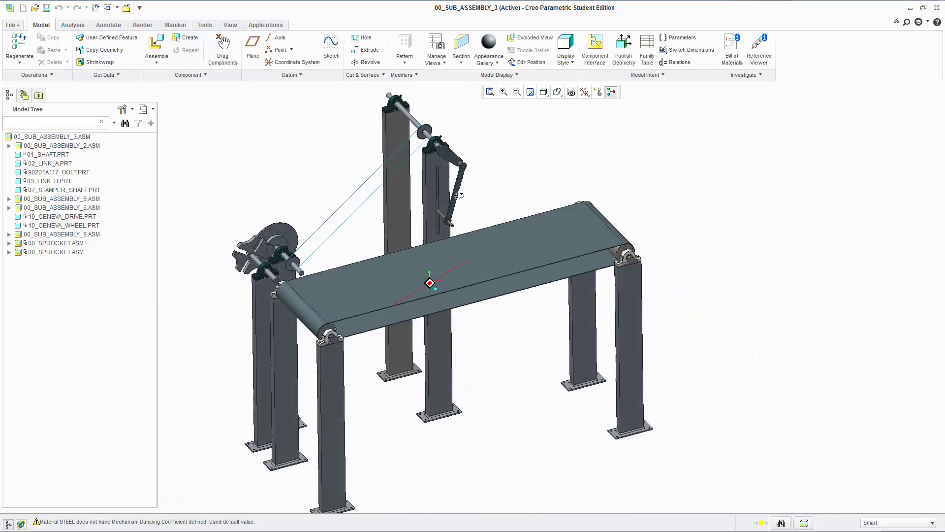
pyautogui.scroll(-4, 459, 196)
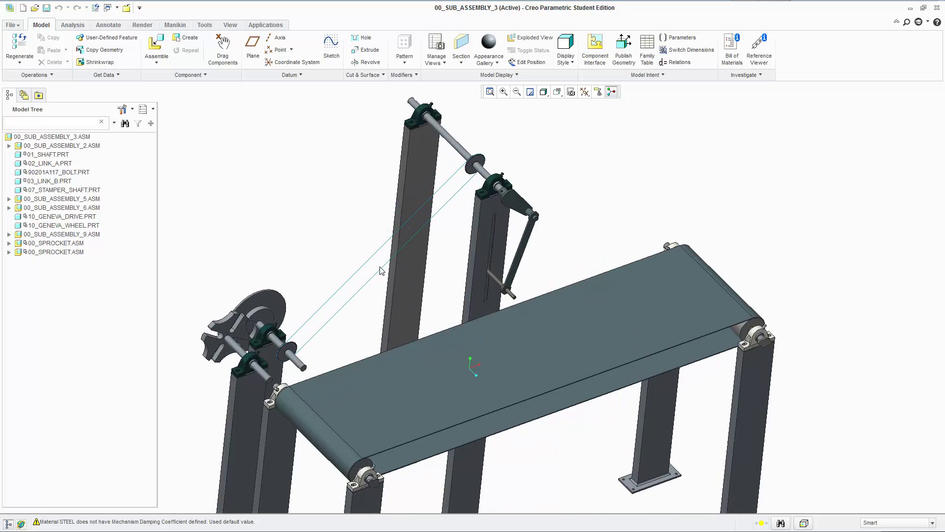
pyautogui.keyDown('shift'); pyautogui.moveTo(380, 270); pyautogui.dragTo(438, 261, button='middle'); pyautogui.keyUp('shift')
pyautogui.scroll(-2, 438, 261)
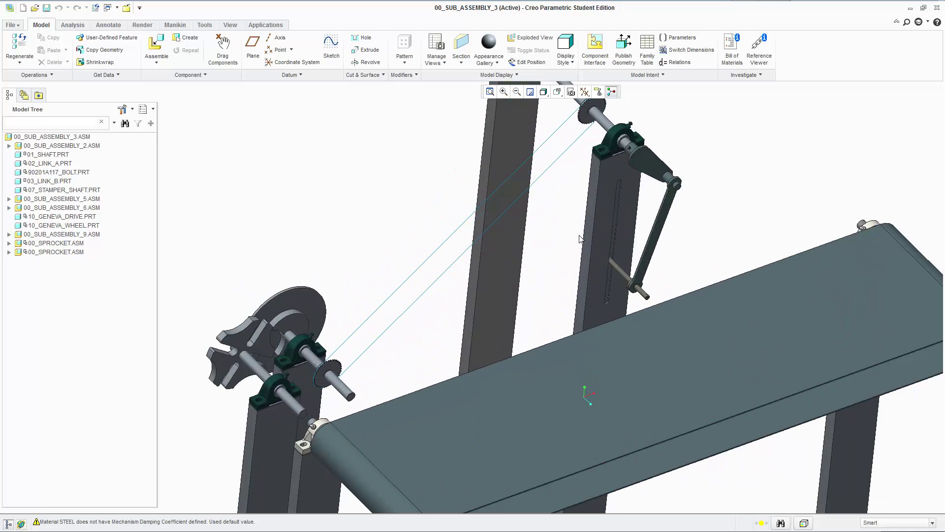
pyautogui.moveTo(663, 199); pyautogui.dragTo(606, 216)
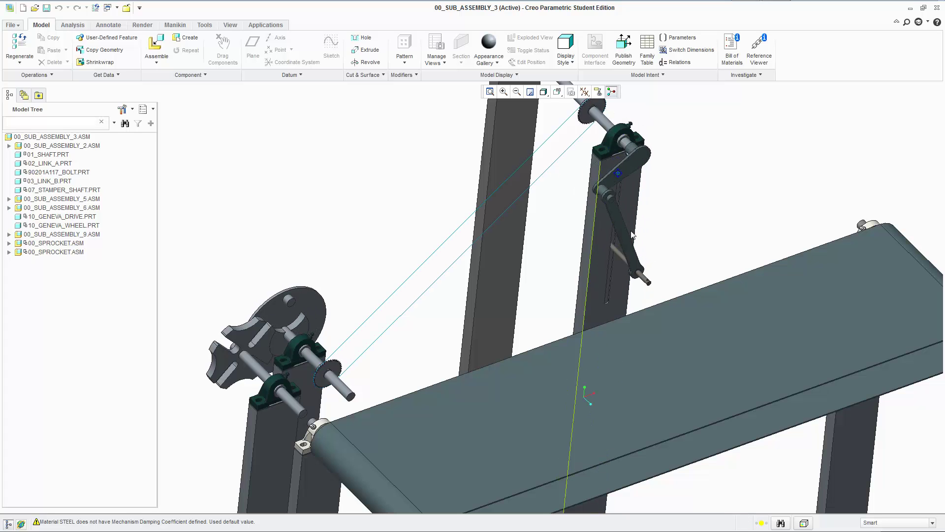
pyautogui.middleClick(605, 214)
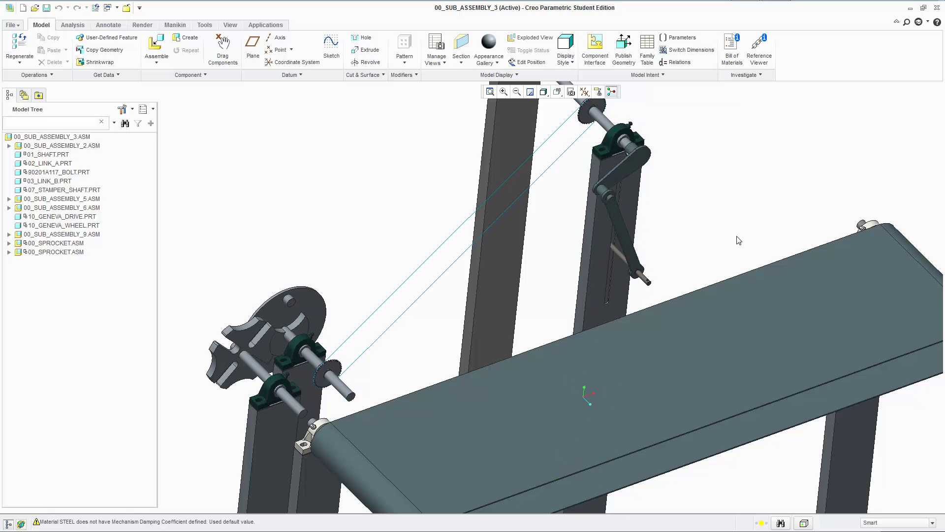
# - Zoom in and drag the link arm again to rotate the linkage further
pyautogui.scroll(-4, 606, 226)
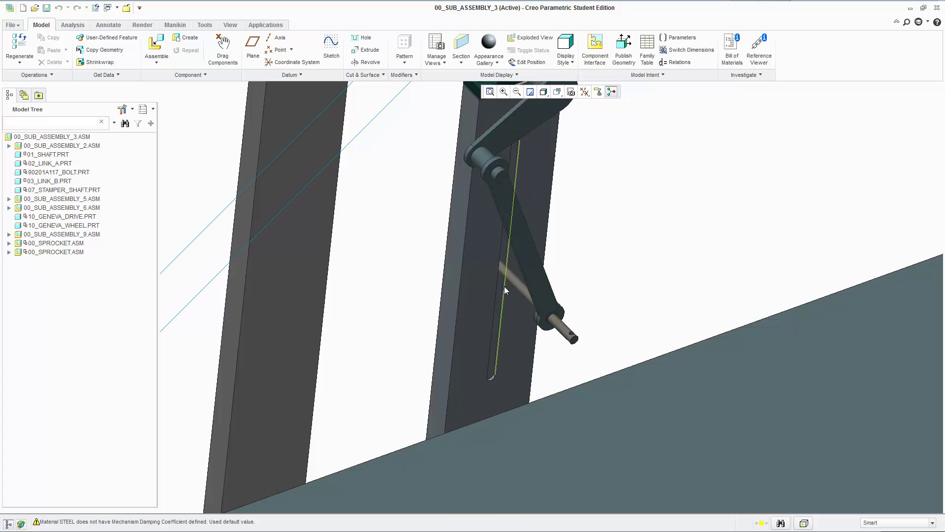
pyautogui.scroll(2, 517, 148)
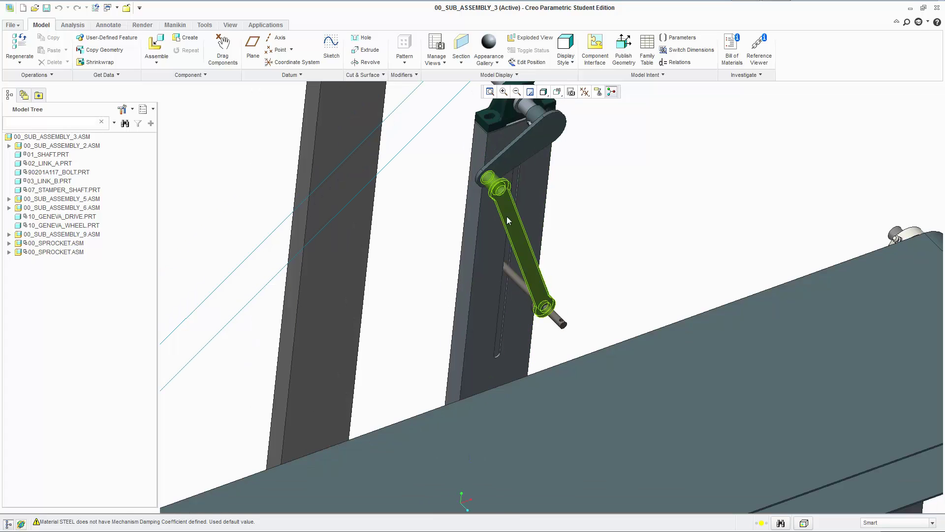
pyautogui.moveTo(502, 187)
pyautogui.mouseDown()
pyautogui.moveTo(477, 150)
pyautogui.moveTo(522, 217)
pyautogui.moveTo(548, 294)
pyautogui.mouseUp()
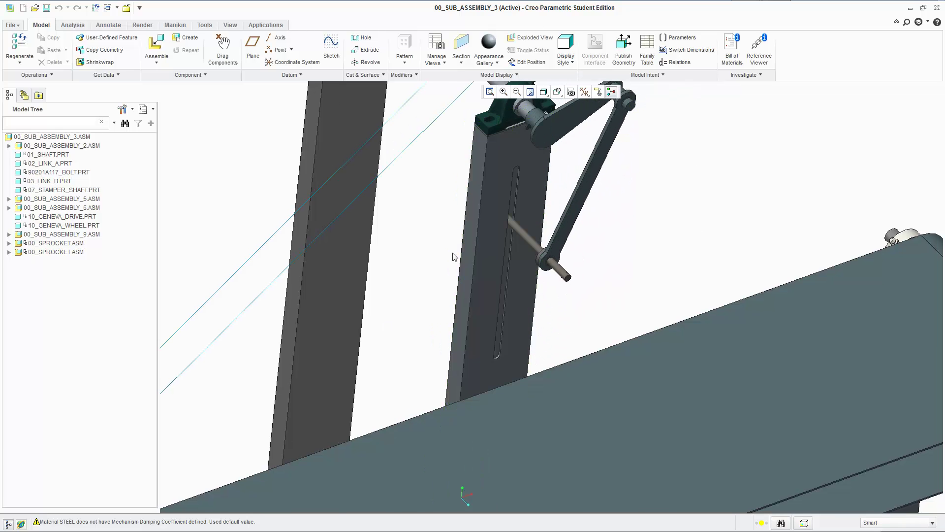
pyautogui.click(321, 294)
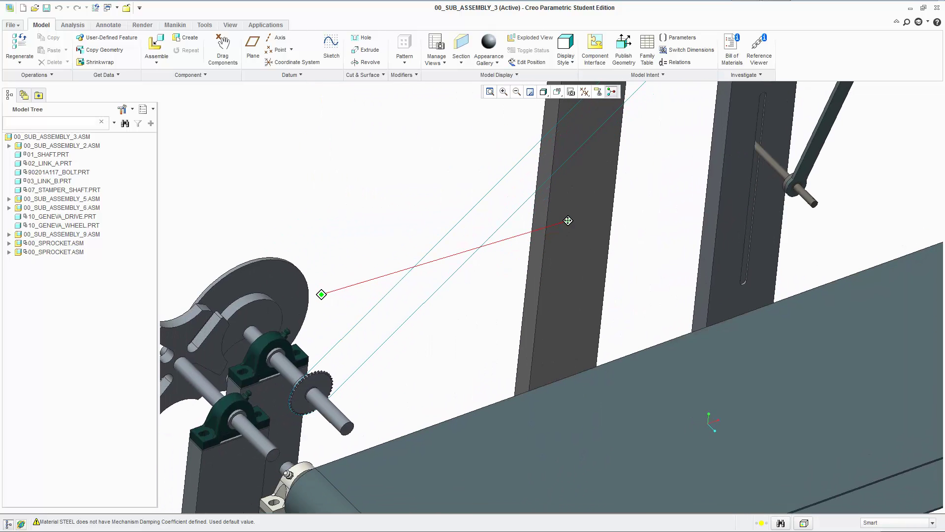
# - Turn the large Geneva drive disk to index the wheel, then orbit back to the conveyor frame
pyautogui.click(568, 220)
pyautogui.moveTo(429, 251); pyautogui.dragTo(391, 239, button='middle')
pyautogui.scroll(3, 323, 226)
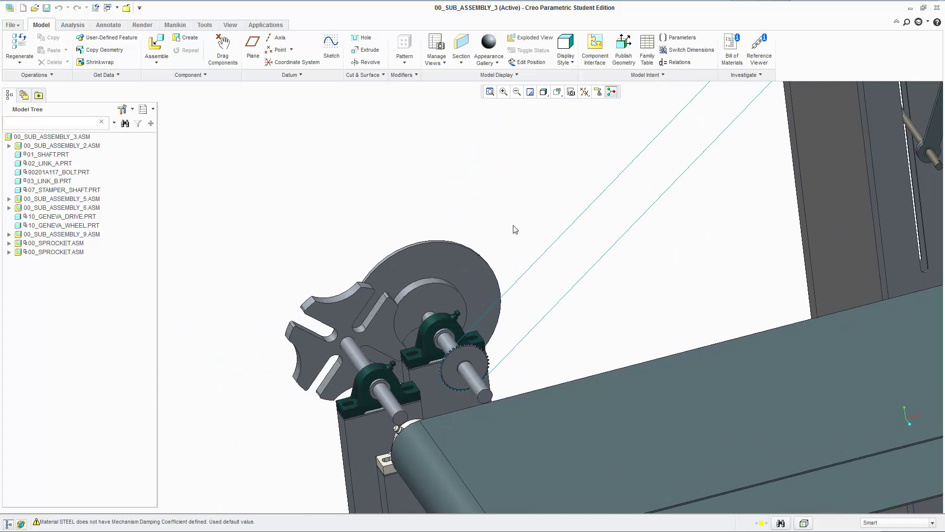
pyautogui.scroll(-4, 400, 321)
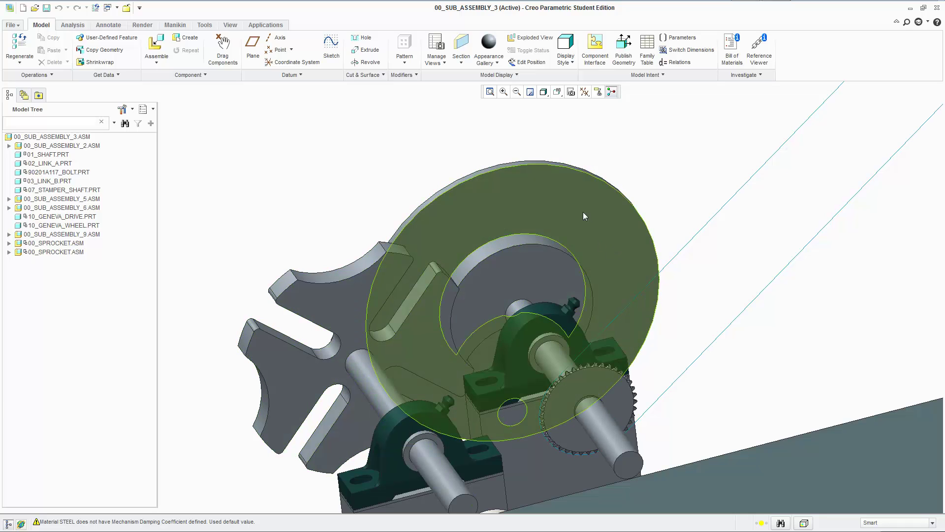
pyautogui.moveTo(584, 217)
pyautogui.mouseDown()
pyautogui.moveTo(524, 200)
pyautogui.moveTo(416, 308)
pyautogui.moveTo(509, 394)
pyautogui.moveTo(563, 395)
pyautogui.moveTo(612, 378)
pyautogui.moveTo(626, 335)
pyautogui.moveTo(622, 303)
pyautogui.moveTo(603, 271)
pyautogui.moveTo(546, 226)
pyautogui.moveTo(462, 226)
pyautogui.moveTo(473, 220)
pyautogui.moveTo(418, 273)
pyautogui.moveTo(451, 389)
pyautogui.moveTo(497, 412)
pyautogui.moveTo(549, 418)
pyautogui.moveTo(612, 395)
pyautogui.moveTo(633, 333)
pyautogui.moveTo(619, 301)
pyautogui.moveTo(574, 253)
pyautogui.moveTo(570, 267)
pyautogui.moveTo(615, 383)
pyautogui.moveTo(598, 361)
pyautogui.moveTo(601, 260)
pyautogui.moveTo(597, 252)
pyautogui.moveTo(581, 265)
pyautogui.moveTo(538, 202)
pyautogui.moveTo(517, 199)
pyautogui.moveTo(413, 197)
pyautogui.moveTo(359, 377)
pyautogui.moveTo(617, 301)
pyautogui.moveTo(445, 196)
pyautogui.moveTo(618, 248)
pyautogui.moveTo(408, 258)
pyautogui.moveTo(544, 143)
pyautogui.moveTo(550, 206)
pyautogui.moveTo(613, 320)
pyautogui.moveTo(598, 232)
pyautogui.moveTo(513, 170)
pyautogui.moveTo(439, 167)
pyautogui.moveTo(354, 199)
pyautogui.moveTo(418, 381)
pyautogui.moveTo(637, 300)
pyautogui.mouseUp()
pyautogui.click(636, 296)
pyautogui.middleClick(636, 296)
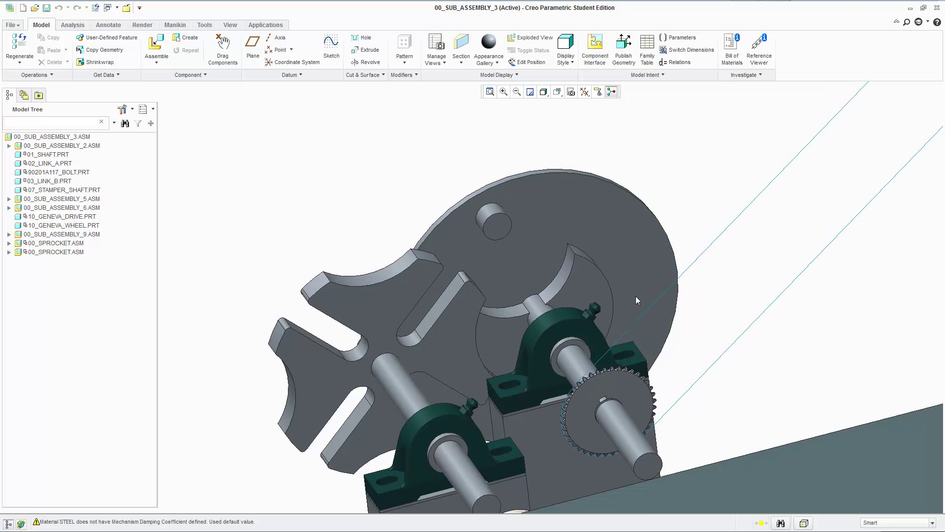
pyautogui.scroll(-5, 624, 293)
pyautogui.moveTo(732, 249); pyautogui.dragTo(507, 249, button='middle')
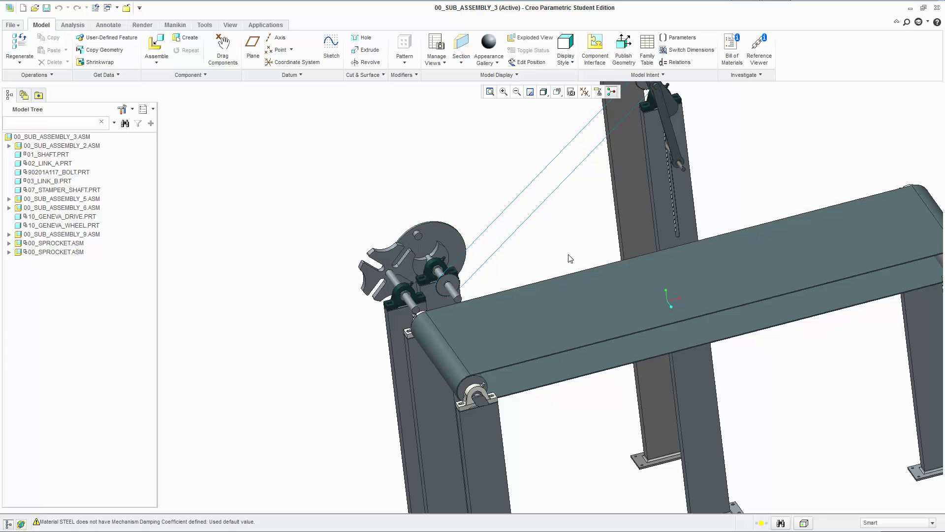
# - Enter Mechanism mode, accepting suppression of connections not defined by two bodies
pyautogui.scroll(-3, 570, 258)
pyautogui.moveTo(481, 201); pyautogui.dragTo(410, 190, button='middle')
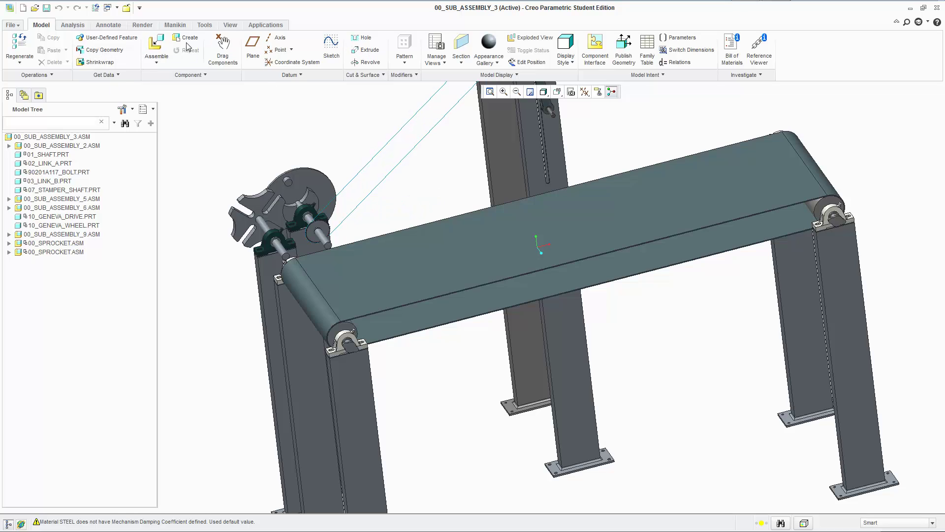
pyautogui.click(265, 26)
pyautogui.click(146, 44)
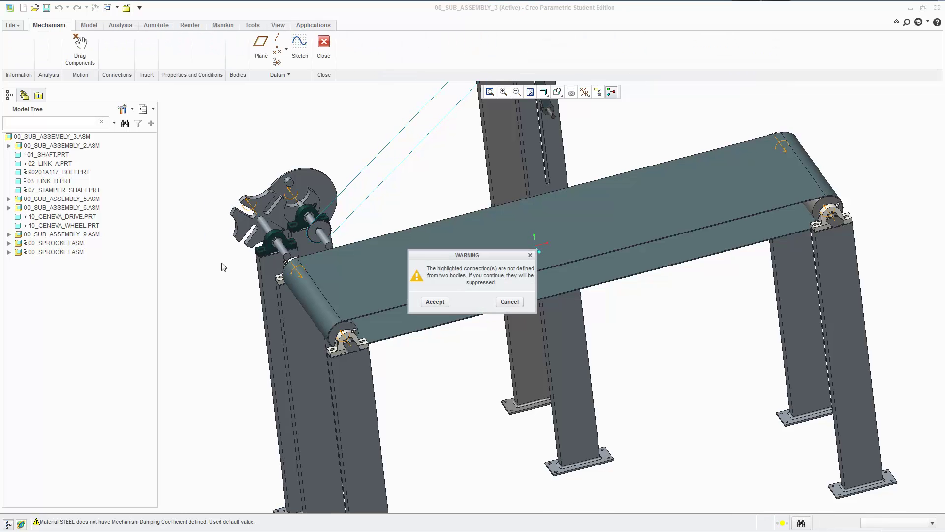
pyautogui.click(436, 300)
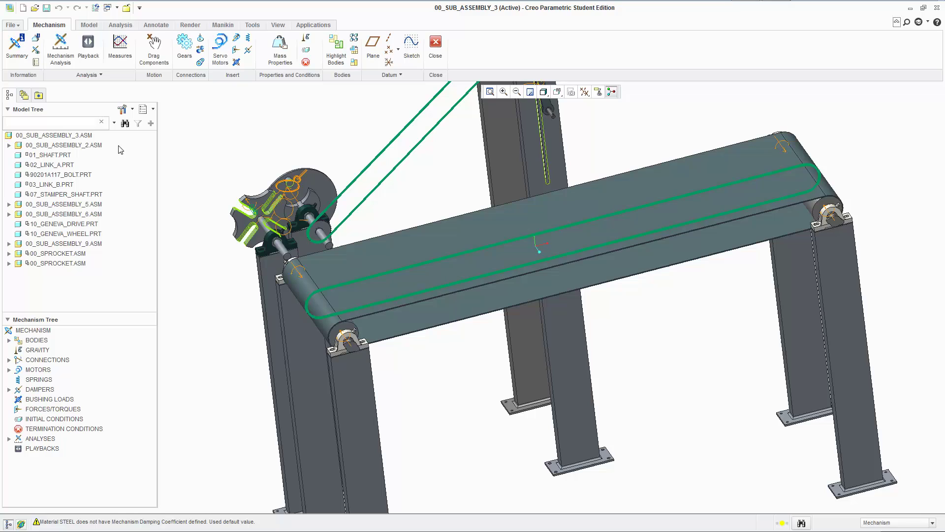
# - View the mechanism measure results, orbit the conveyor, then close Mechanism mode
pyautogui.click(119, 47)
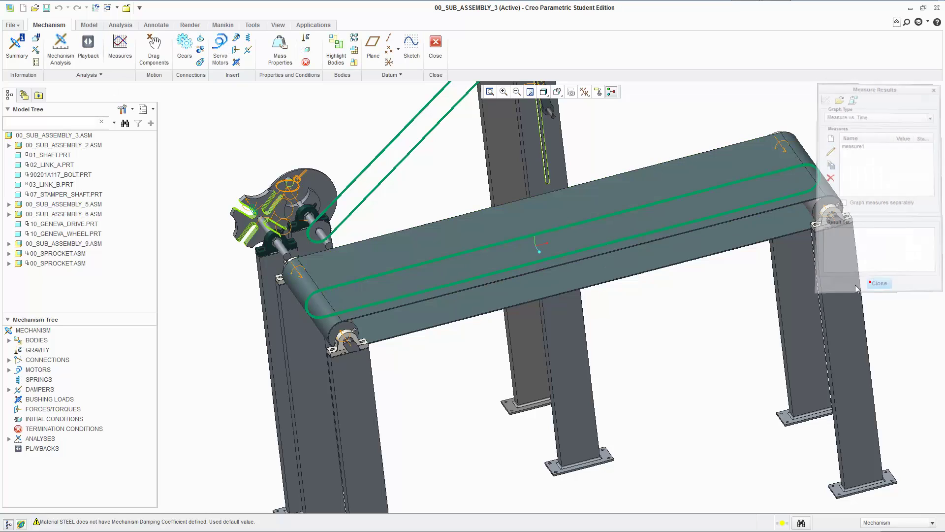
pyautogui.moveTo(662, 173)
pyautogui.mouseDown(button='middle')
pyautogui.moveTo(702, 191)
pyautogui.moveTo(675, 185)
pyautogui.moveTo(703, 243)
pyautogui.mouseUp(button='middle')
pyautogui.scroll(-4, 702, 243)
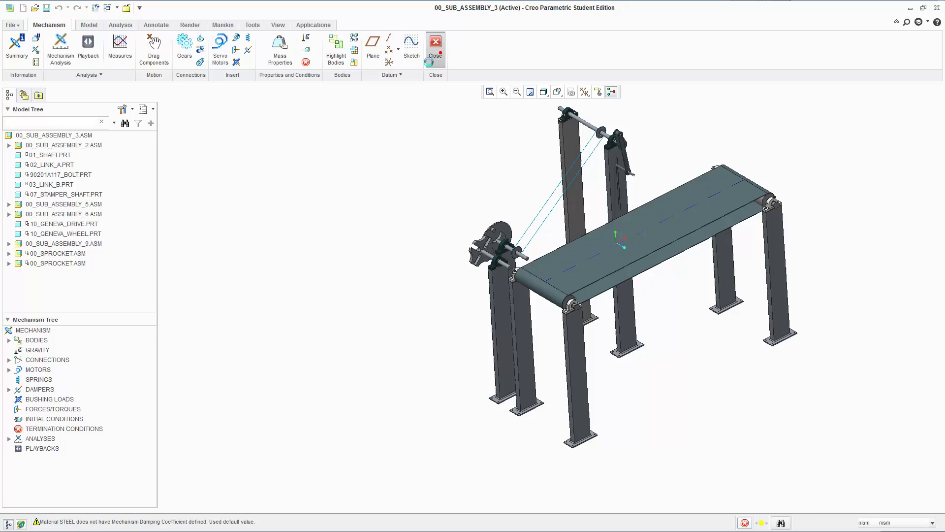
pyautogui.click(436, 44)
pyautogui.click(266, 24)
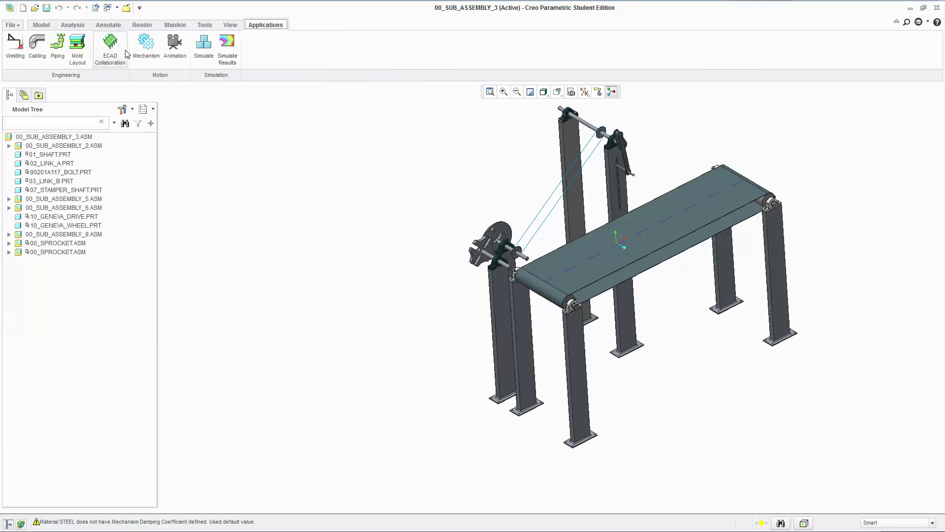
# - Re-enter Mechanism mode, accepting suppression of the undefined connections
pyautogui.click(147, 44)
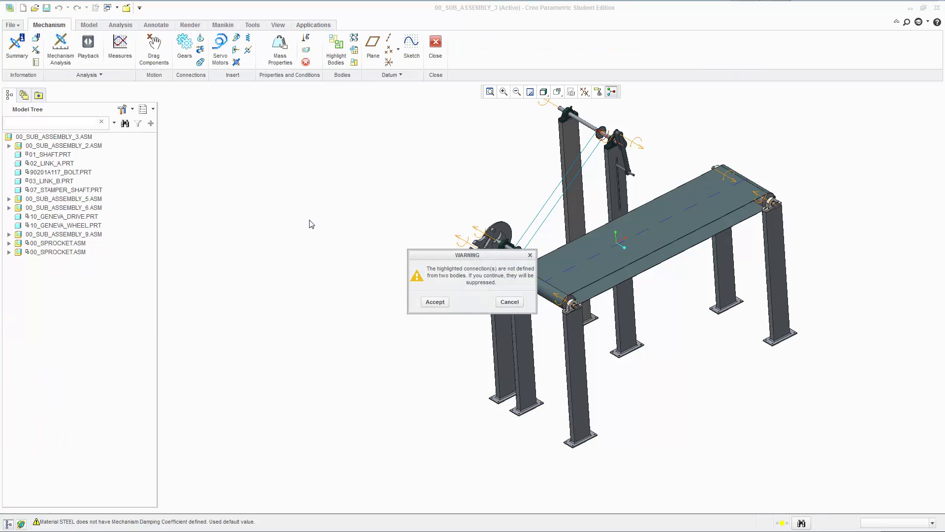
pyautogui.click(436, 302)
pyautogui.keyDown('shift'); pyautogui.moveTo(739, 348); pyautogui.dragTo(509, 390, button='middle'); pyautogui.keyUp('shift')
pyautogui.moveTo(563, 276); pyautogui.dragTo(507, 181, button='middle')
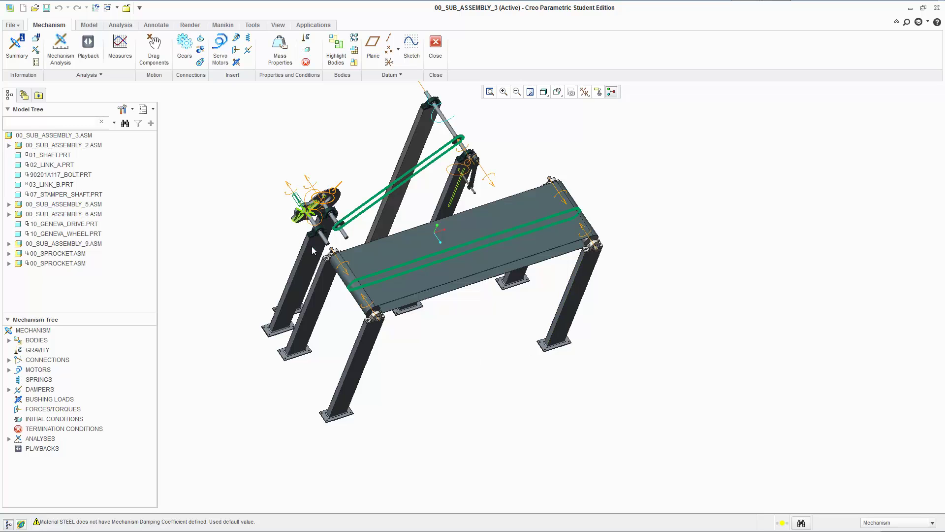
# - Pan, zoom and orbit so the columns stand upright to inspect the belts and joints
pyautogui.keyDown('shift'); pyautogui.moveTo(313, 251); pyautogui.dragTo(413, 281, button='middle'); pyautogui.keyUp('shift')
pyautogui.scroll(-3, 476, 207)
pyautogui.scroll(2, 475, 206)
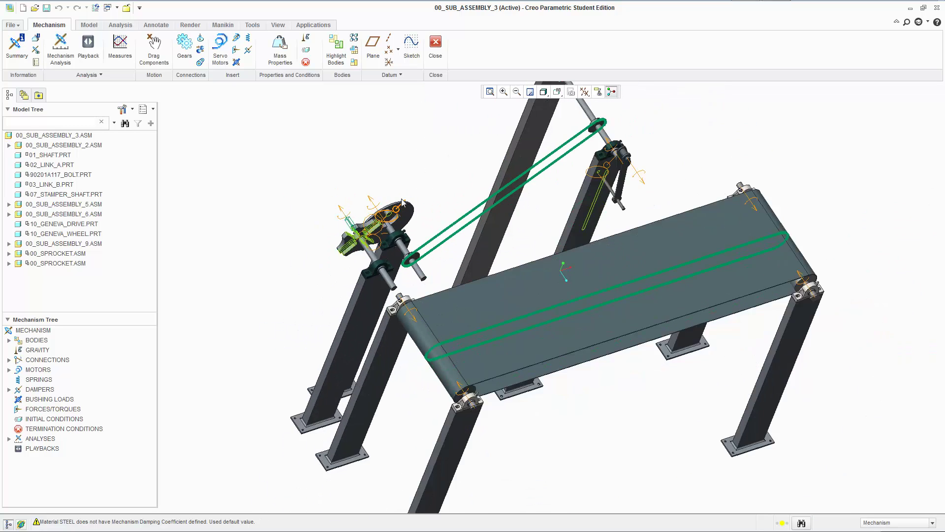
pyautogui.scroll(-4, 477, 215)
pyautogui.scroll(3, 477, 216)
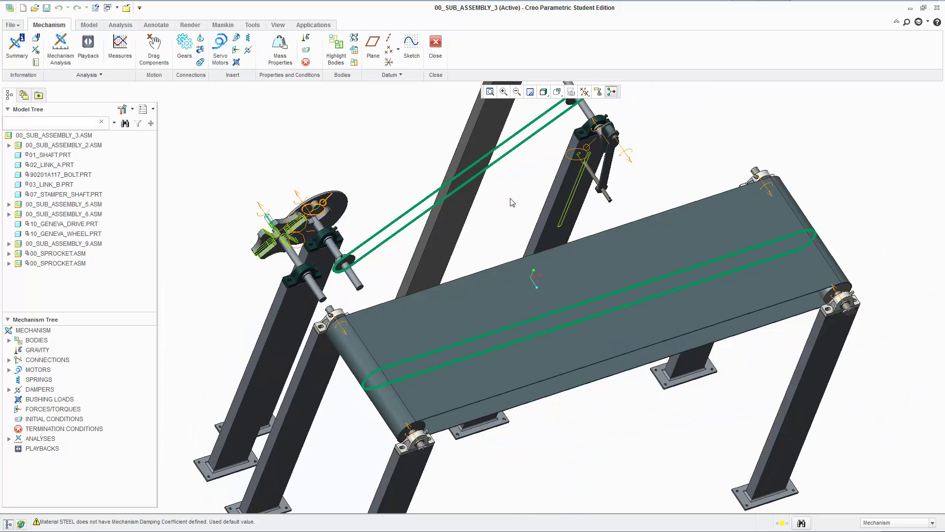
pyautogui.keyDown('shift'); pyautogui.moveTo(512, 202); pyautogui.dragTo(527, 261, button='middle'); pyautogui.keyUp('shift')
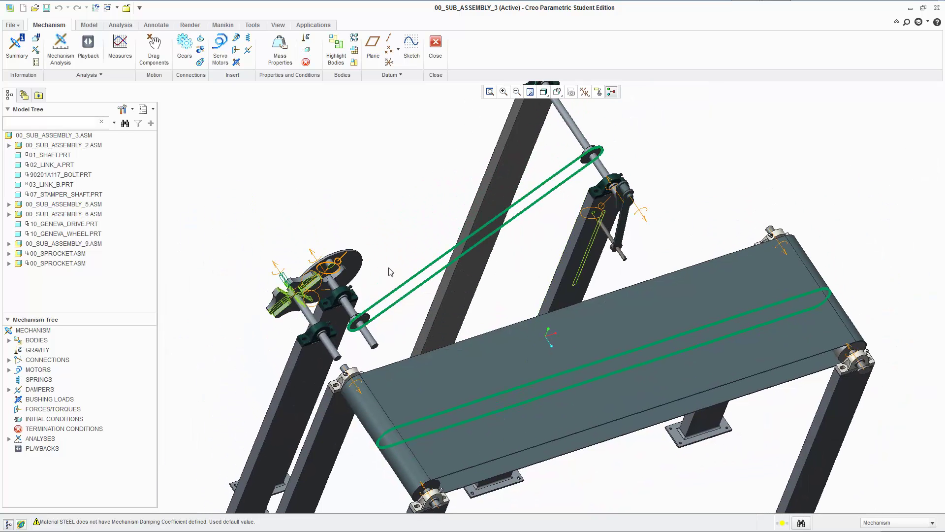
pyautogui.moveTo(390, 272); pyautogui.dragTo(449, 277, button='middle')
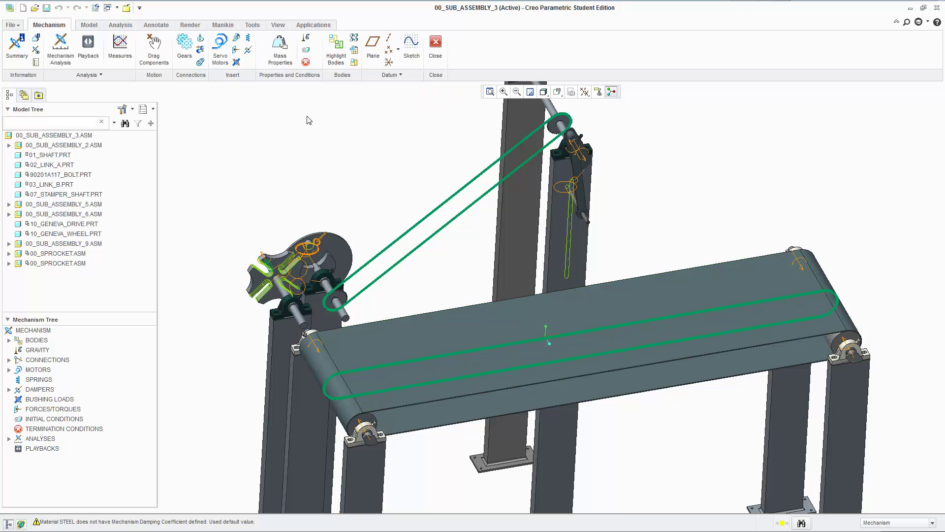
pyautogui.click(313, 25)
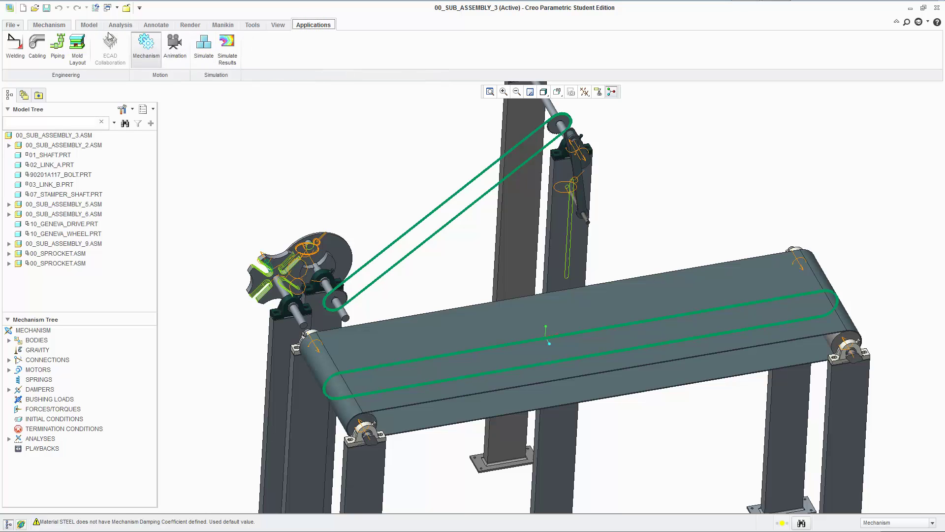
# - Pan and orbit the view, close Mechanism mode, and select the BELT.PRT conveyor belt
pyautogui.click(57, 25)
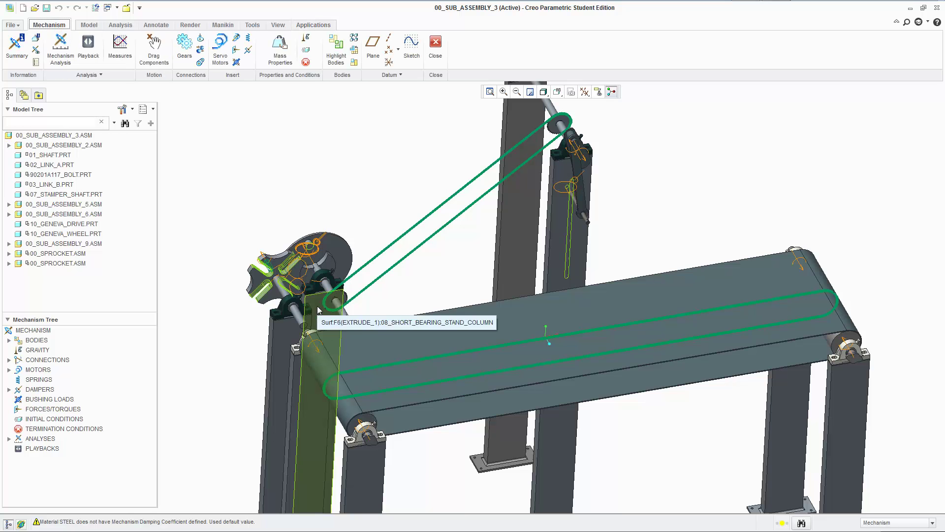
pyautogui.keyDown('shift'); pyautogui.moveTo(717, 457); pyautogui.dragTo(649, 373, button='middle'); pyautogui.keyUp('shift')
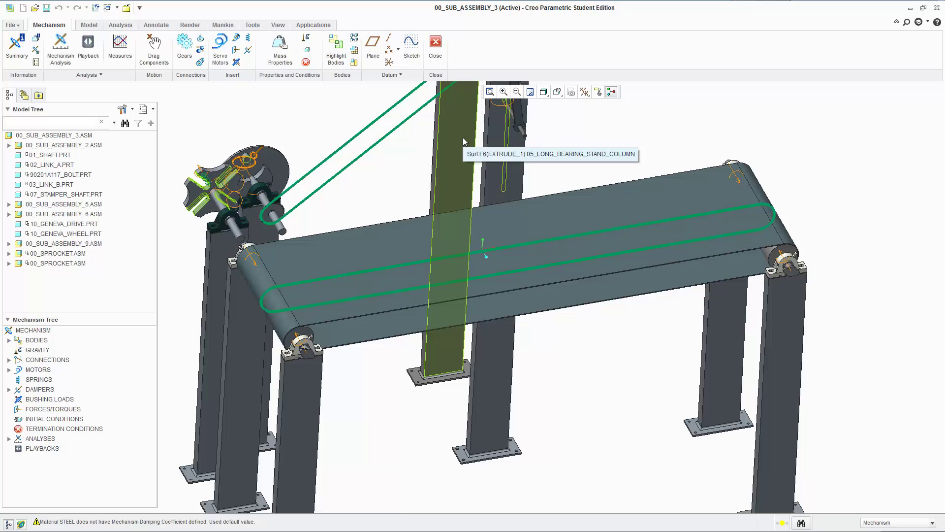
pyautogui.moveTo(488, 197)
pyautogui.mouseDown(button='middle')
pyautogui.moveTo(419, 170)
pyautogui.moveTo(413, 155)
pyautogui.mouseUp(button='middle')
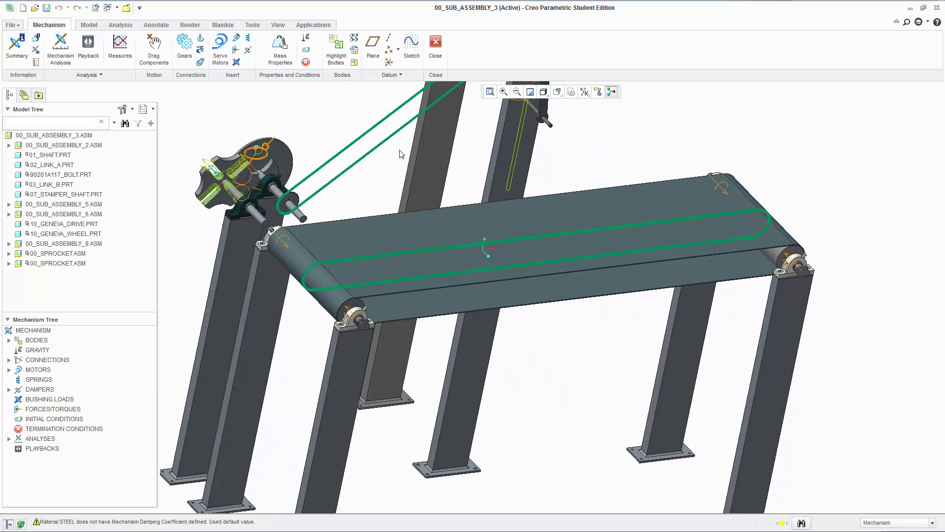
pyautogui.click(435, 47)
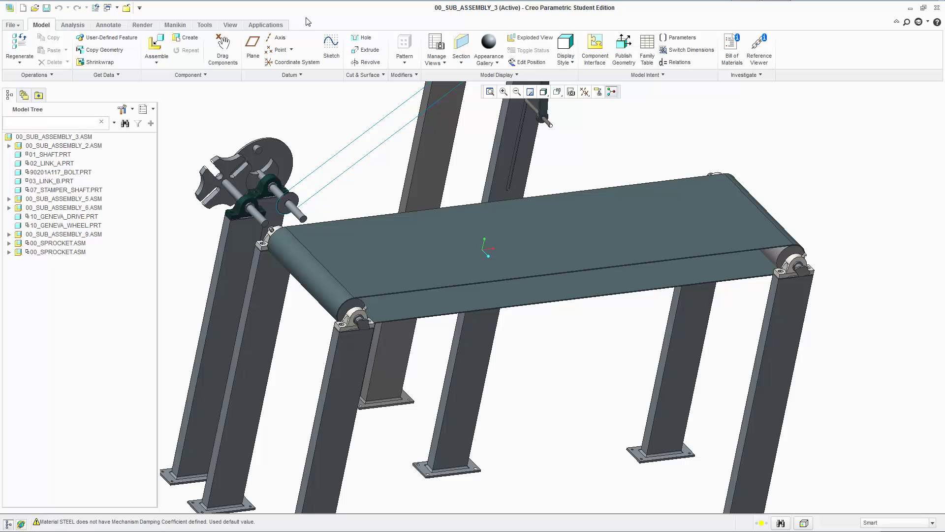
pyautogui.click(430, 261)
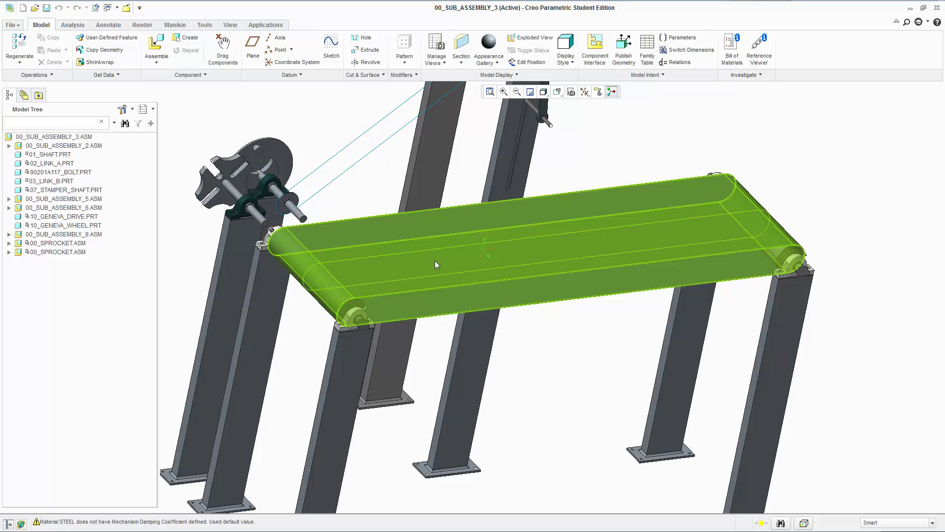